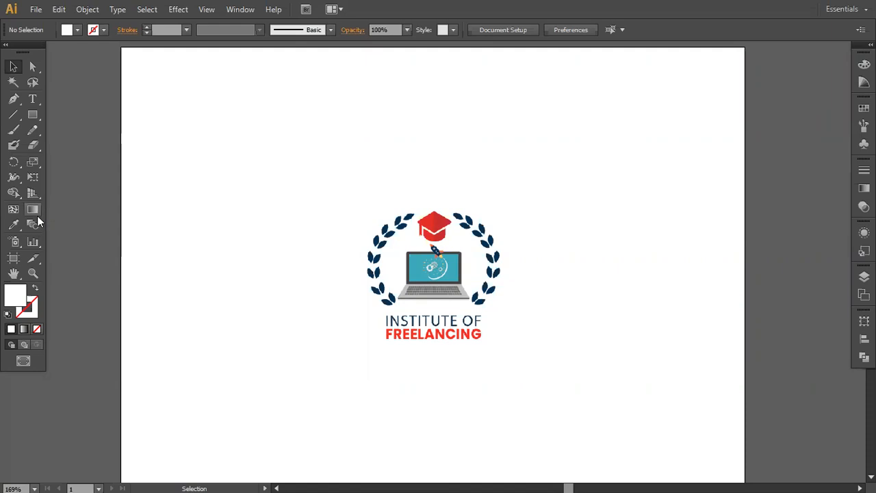
left_click(413, 315)
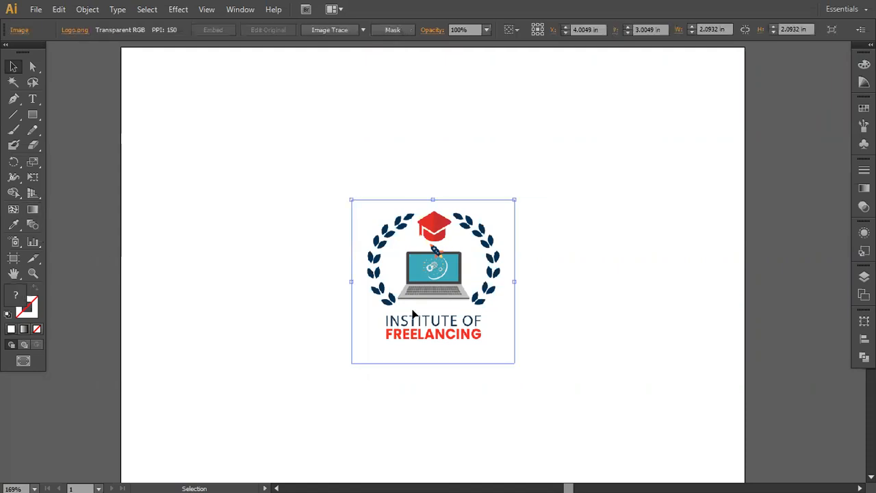
key("ctrl+h")
left_click(298, 197)
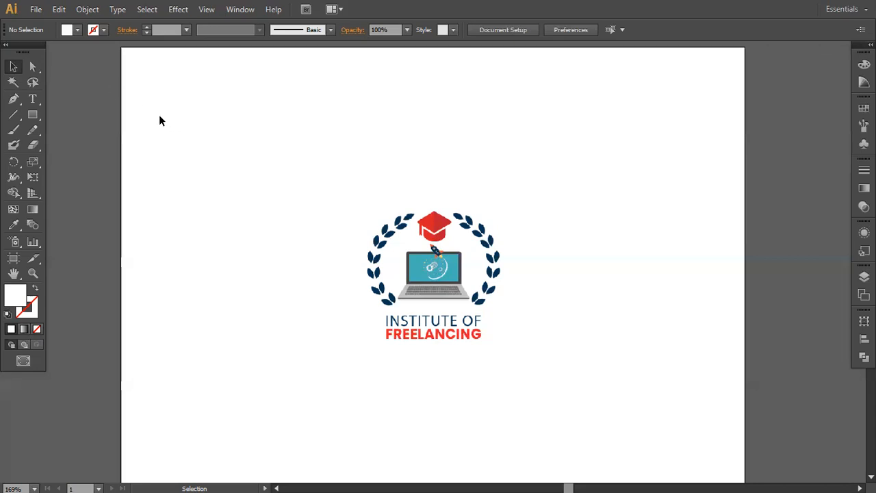
- Create a new blank document and draw a rectangle on the left half of the artboard
left_click(36, 10)
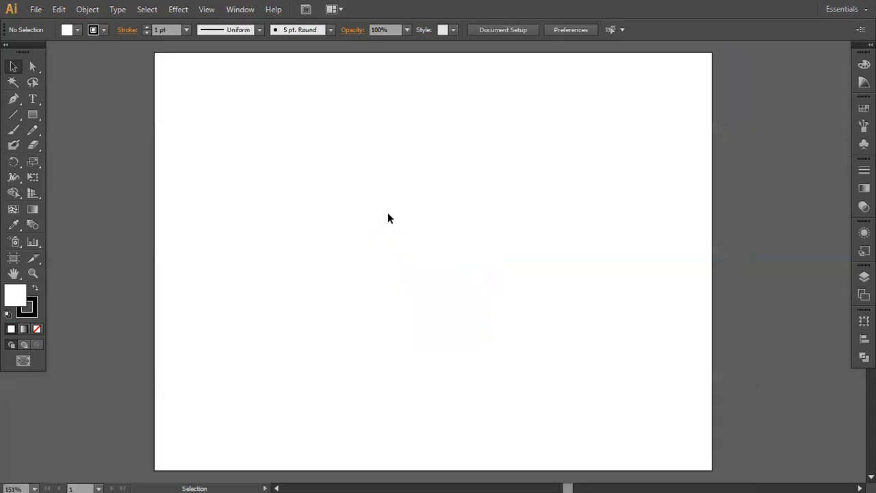
left_click(34, 117)
left_click_drag(192, 178, 366, 317)
- Draw a circle beside the rectangle, near the middle of the artboard, with the Ellipse tool
left_click(34, 116)
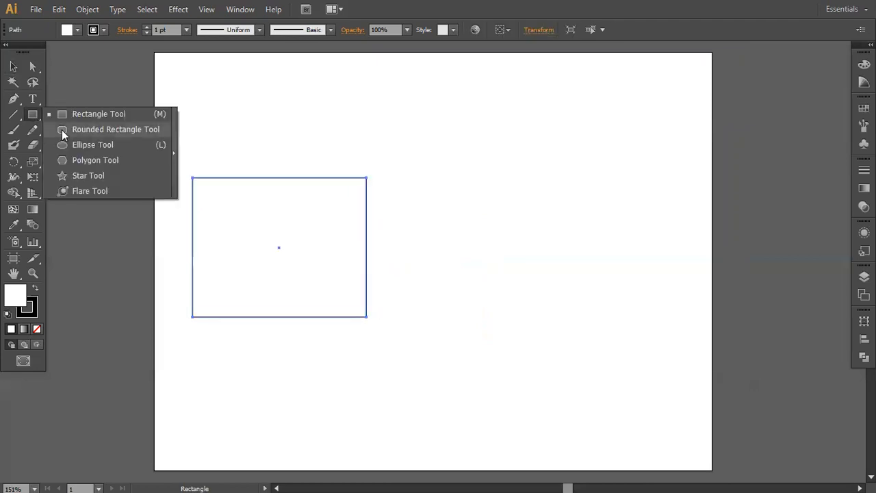
left_click(77, 144)
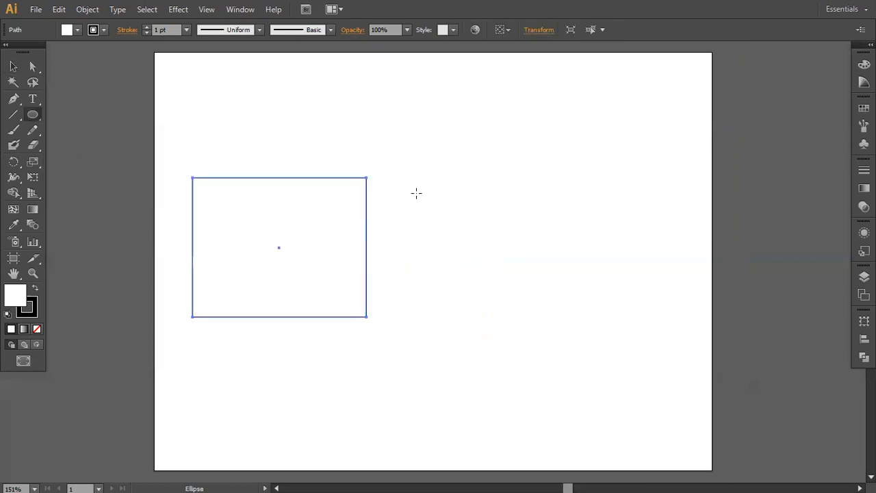
left_click_drag(419, 192, 539, 289)
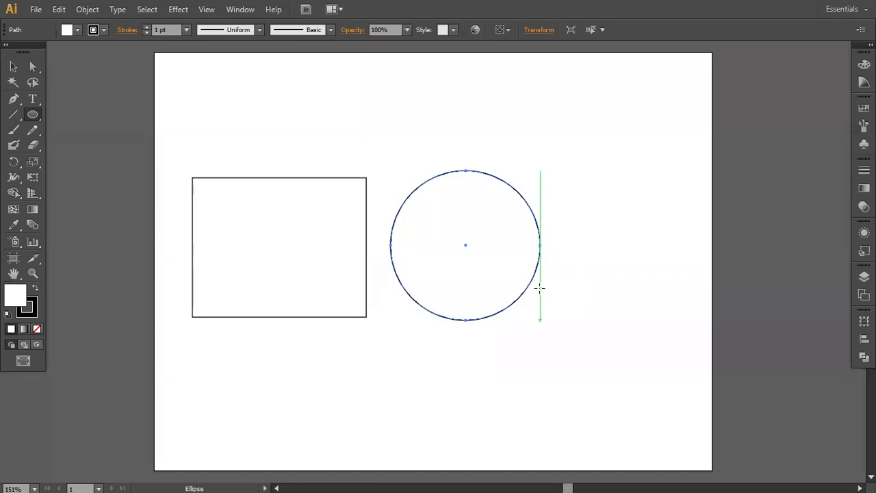
- Draw a five-pointed star to the right of the circle with the Star tool and leave it deselected
left_click_drag(34, 117, 98, 178)
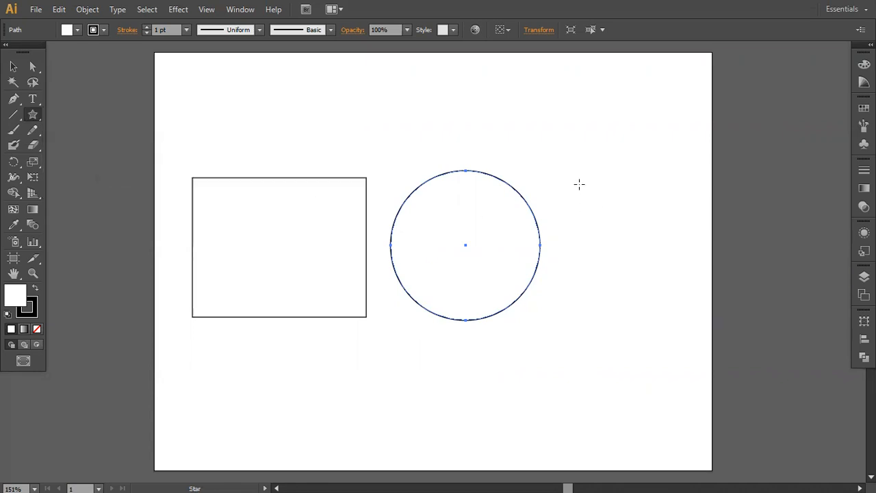
left_click_drag(569, 180, 665, 295)
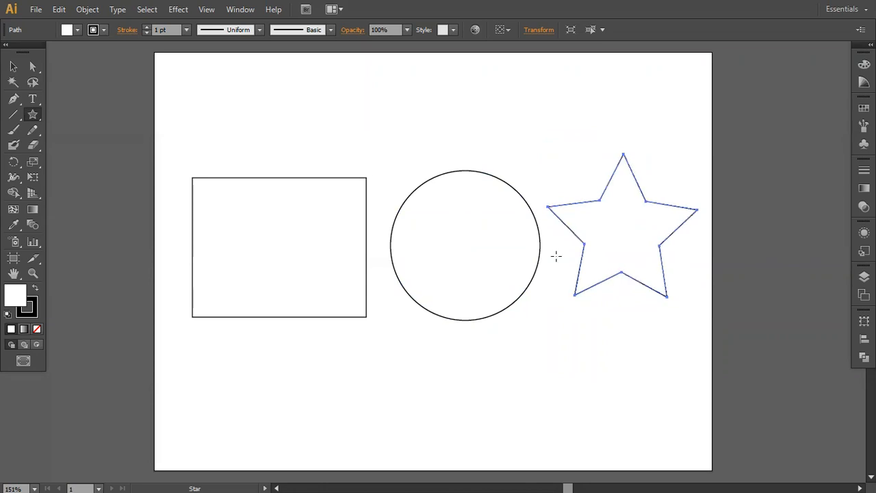
left_click(12, 66)
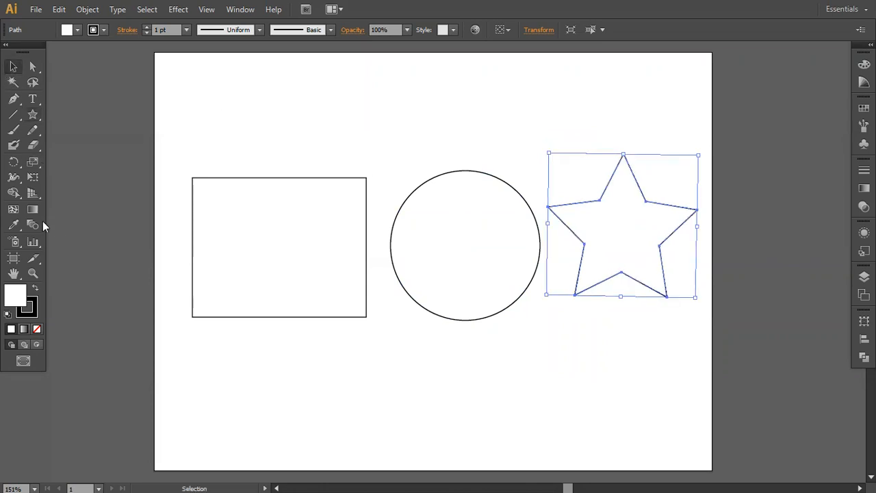
left_click(487, 385)
- Fill the rectangle with the White, Black gradient preset
left_click(278, 273)
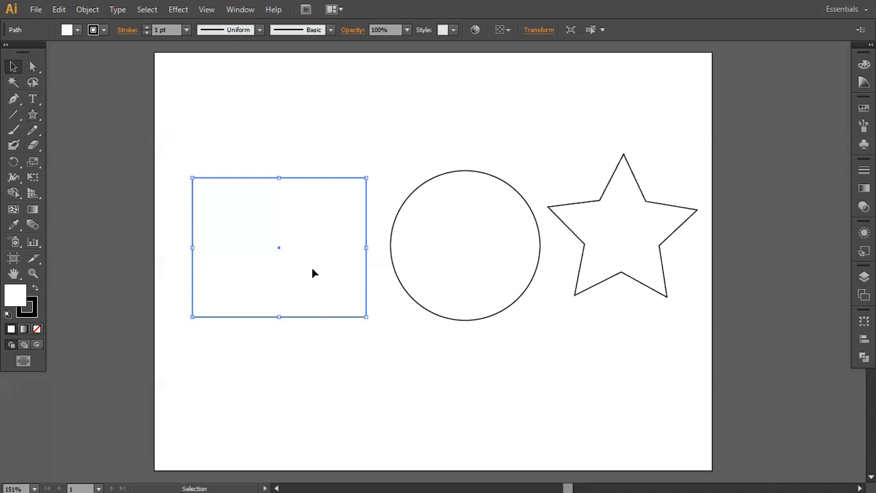
left_click(31, 209)
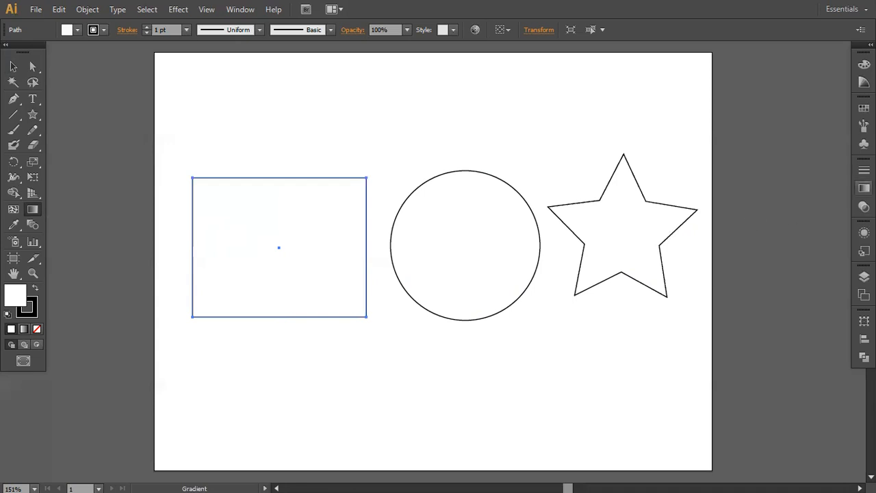
left_click(864, 189)
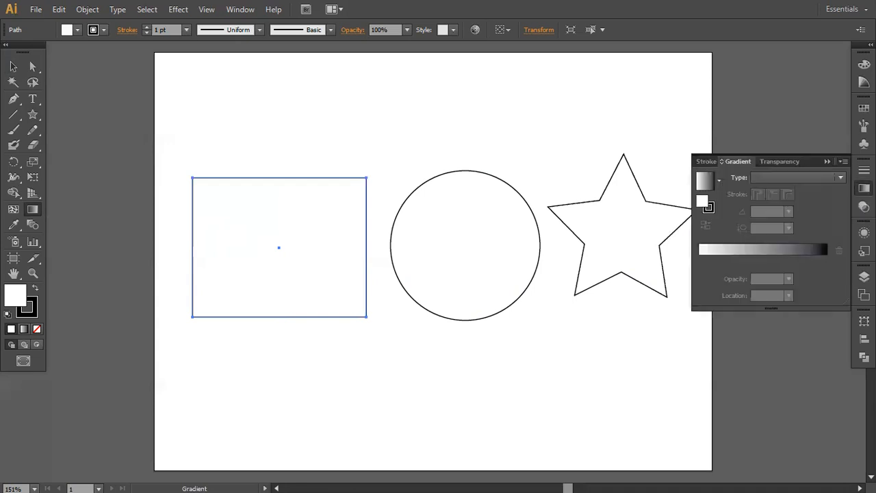
left_click(718, 181)
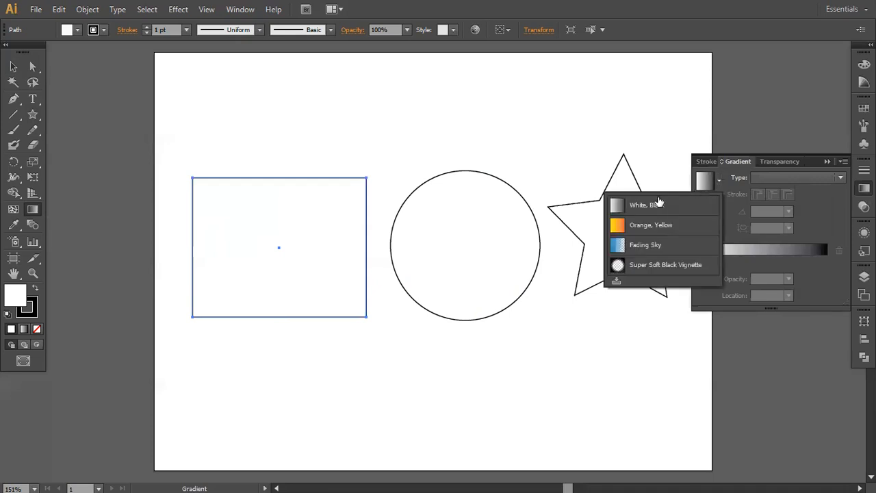
left_click(636, 207)
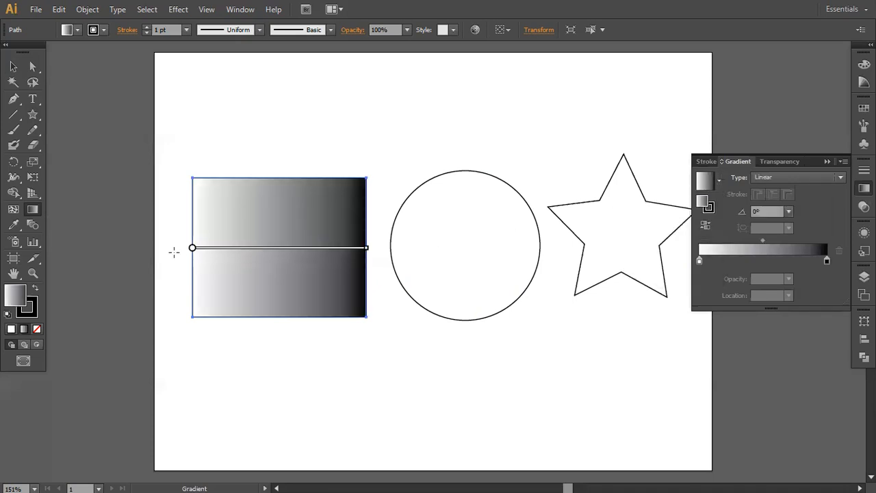
- Try the Orange, Yellow gradient preset on the rectangle and return to White, Black
left_click(719, 182)
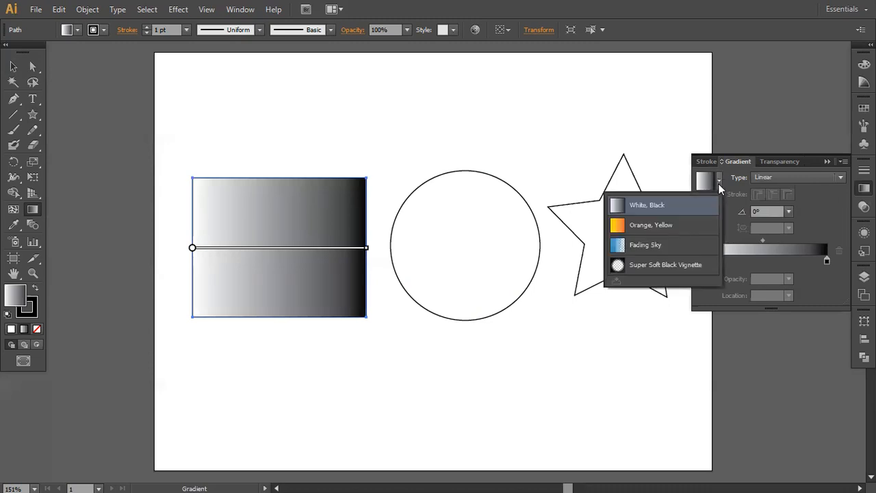
left_click(664, 226)
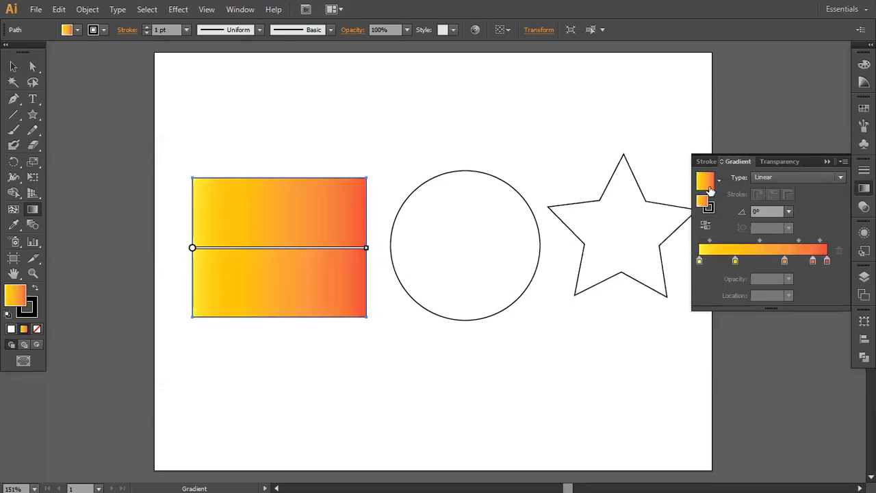
left_click(718, 180)
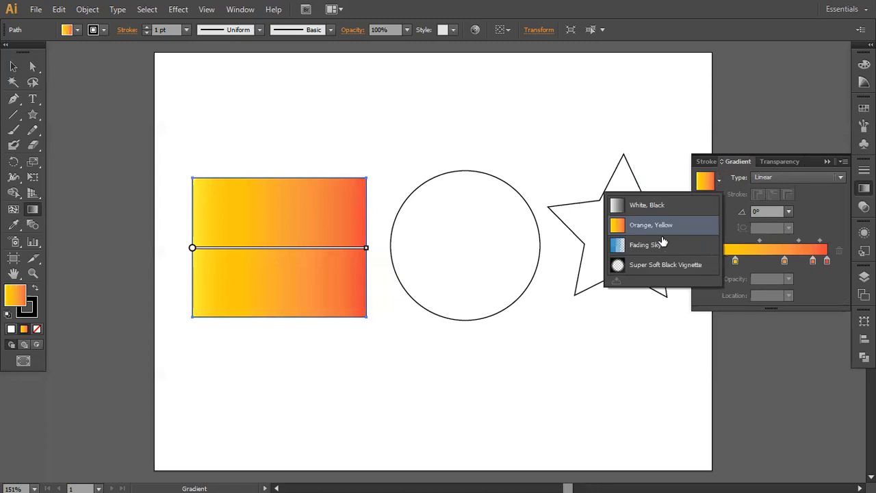
left_click(661, 205)
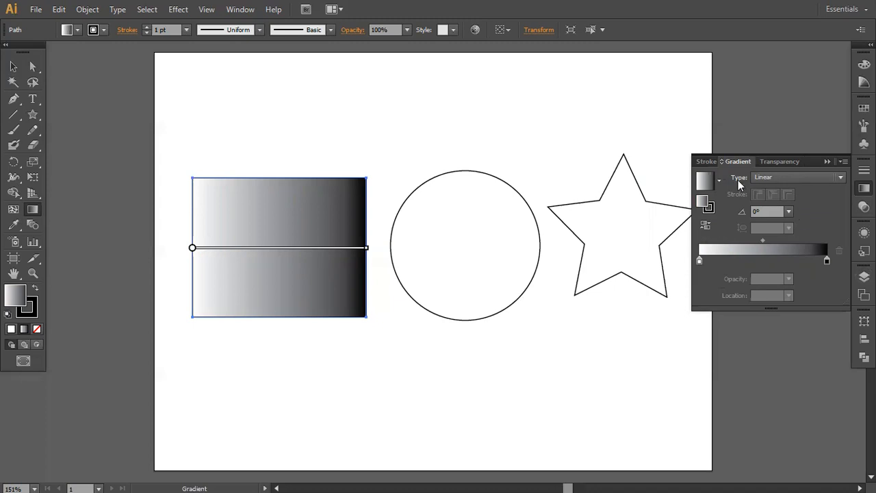
- Try the Radial gradient type on the rectangle and switch back to Linear
left_click(773, 173)
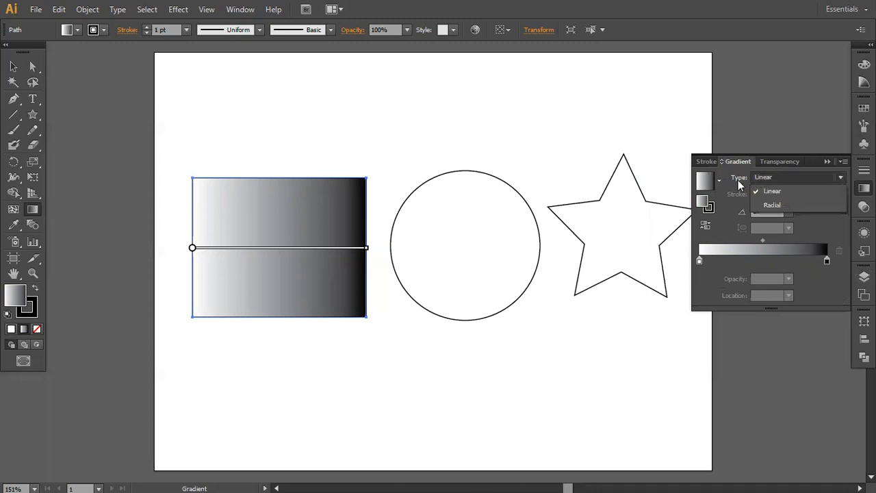
left_click(772, 206)
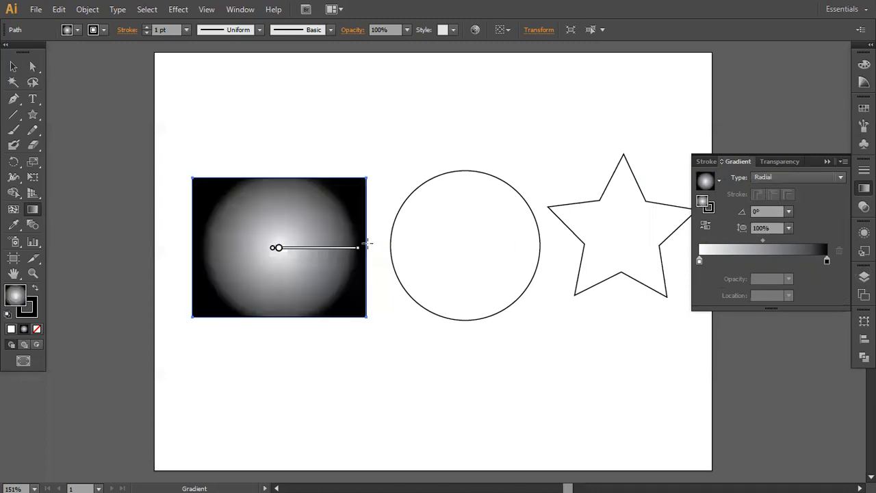
left_click(760, 175)
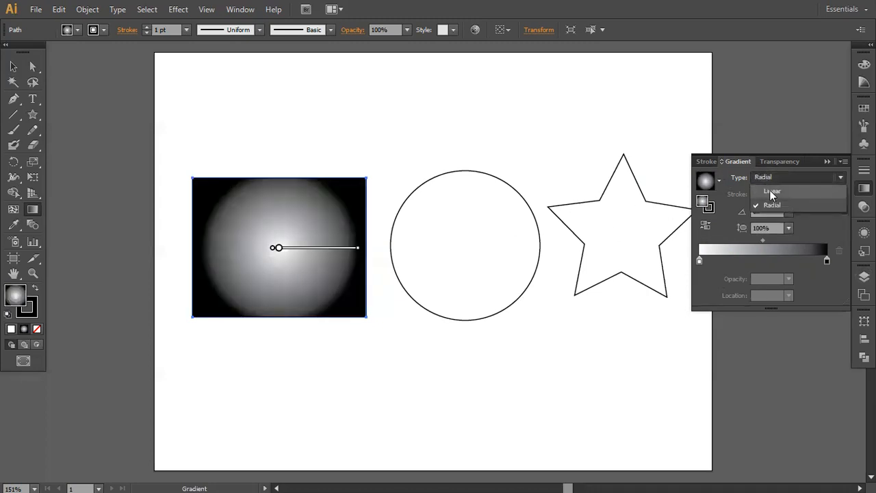
left_click(770, 191)
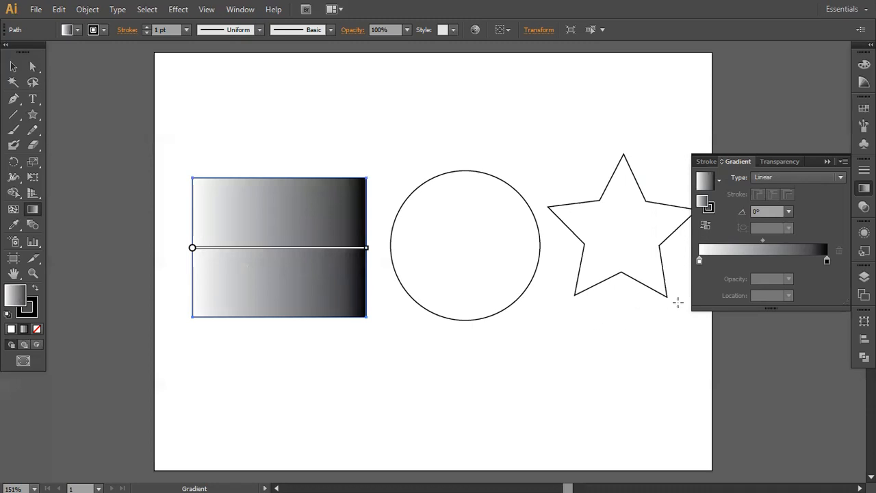
- Recolour the white starting stop of the rectangle's gradient to red, picked from the CMYK spectrum
left_click(698, 262)
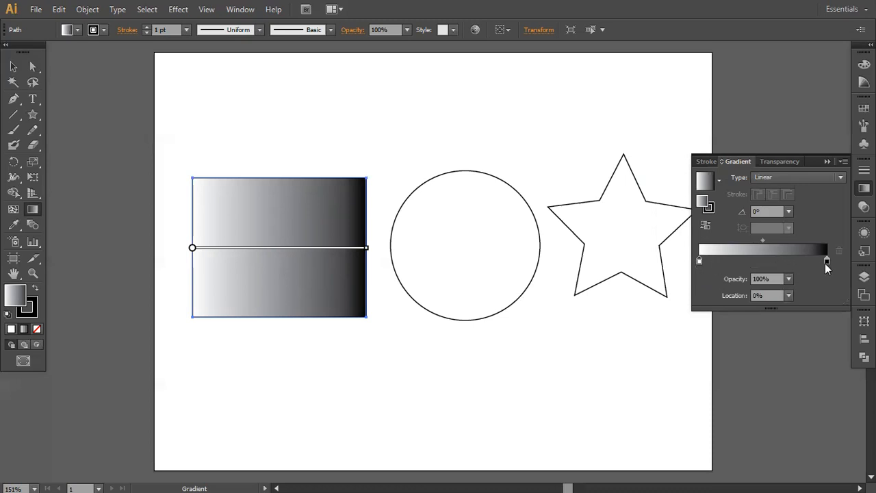
double_click(699, 261)
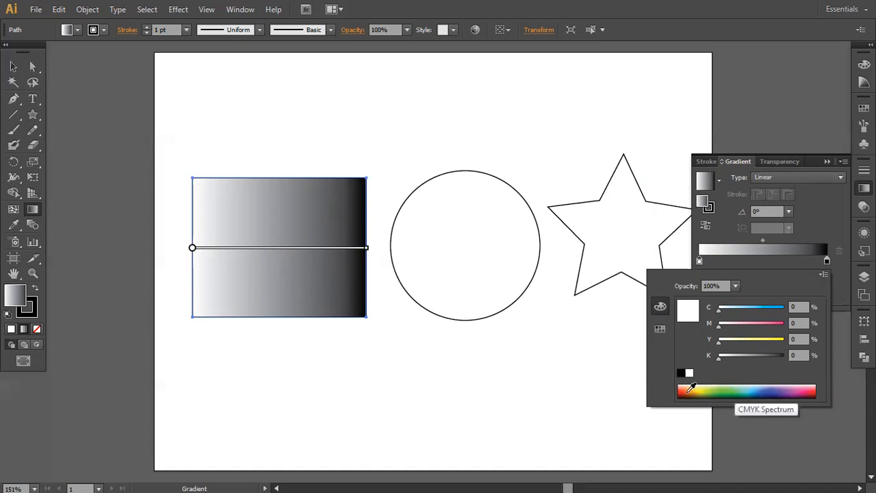
left_click(804, 387)
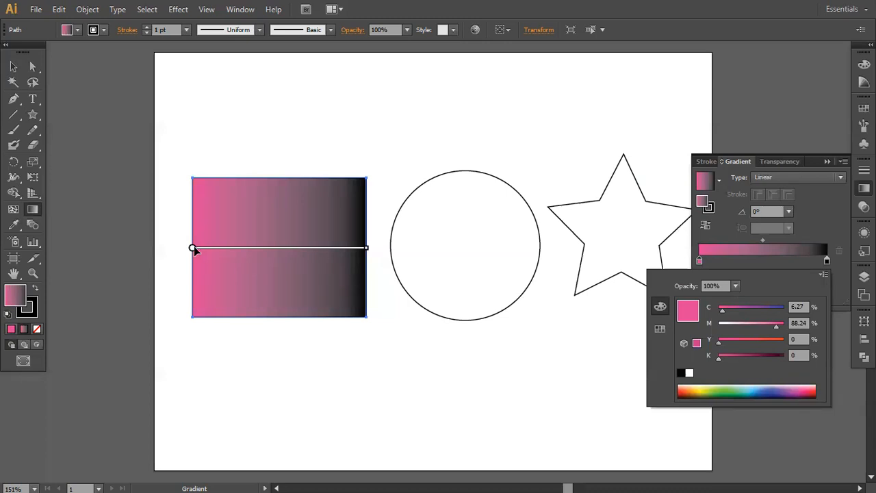
left_click(814, 388)
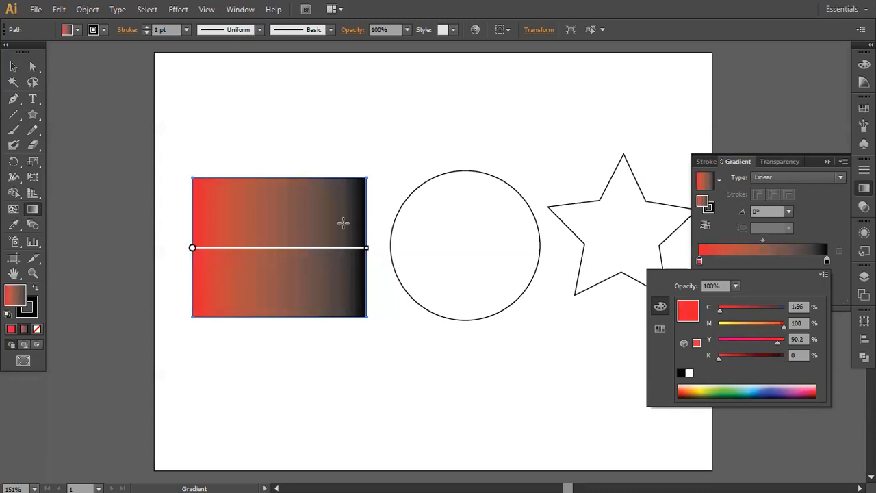
- Recolour the black end stop of the rectangle's gradient with the yellow swatch, after trying light blue
left_click(827, 262)
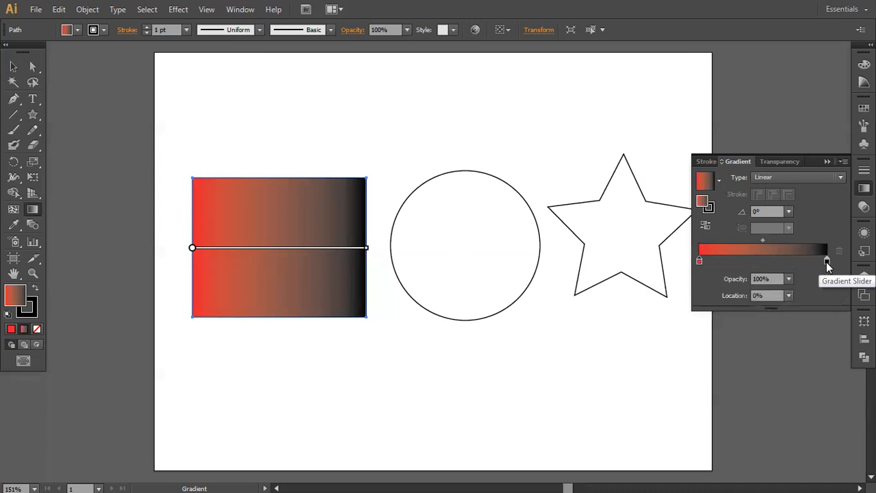
double_click(827, 262)
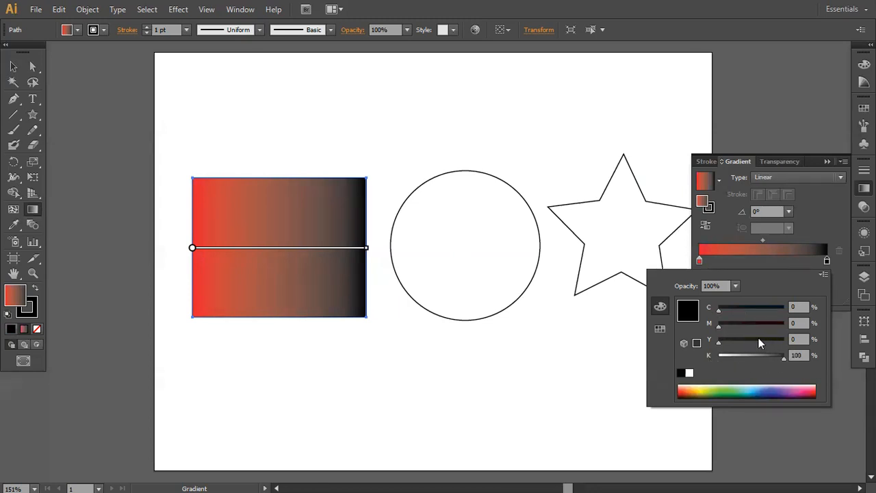
left_click(661, 329)
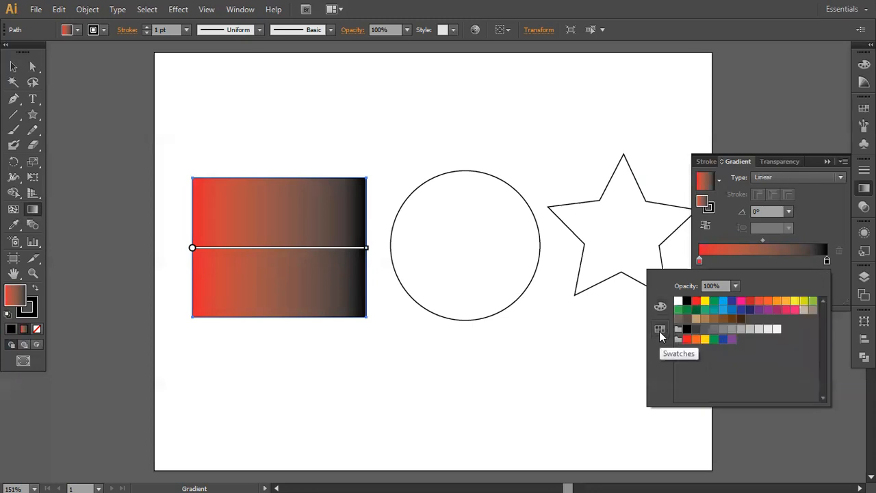
left_click(724, 310)
left_click(724, 301)
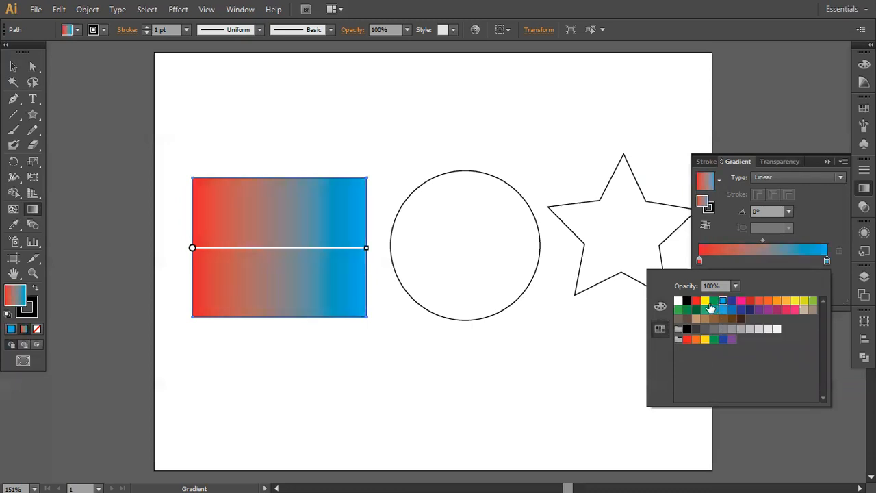
left_click(705, 302)
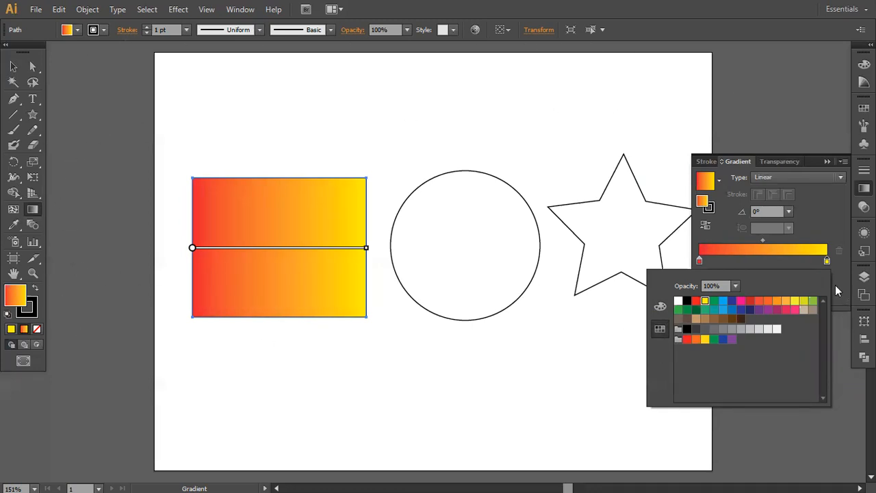
left_click(832, 229)
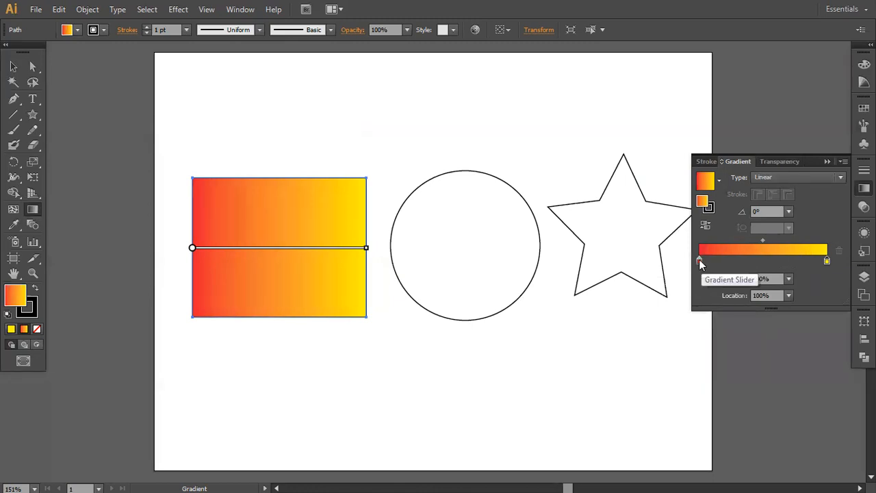
- Try the red gradient stop at about 37% and about 80%, and return it to 0%
left_click_drag(699, 262, 747, 267)
mouse_move(218, 252)
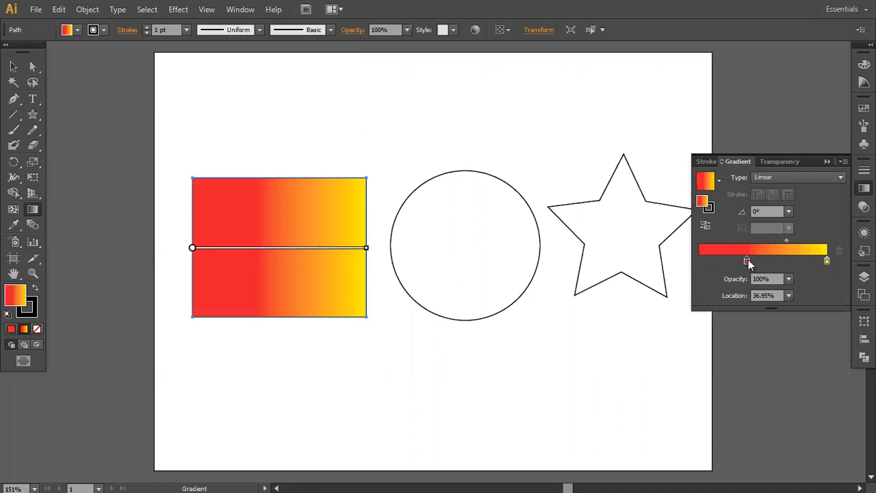
left_click_drag(748, 263, 801, 260)
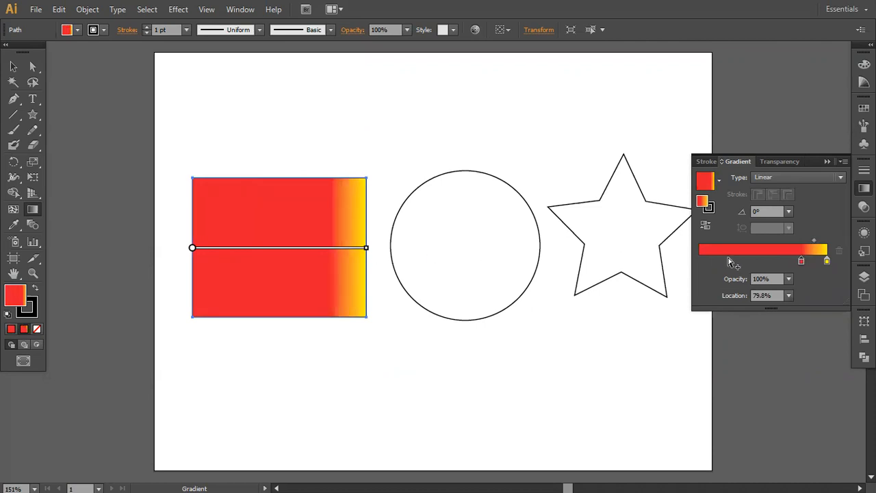
left_click(803, 263)
left_click_drag(803, 263, 676, 262)
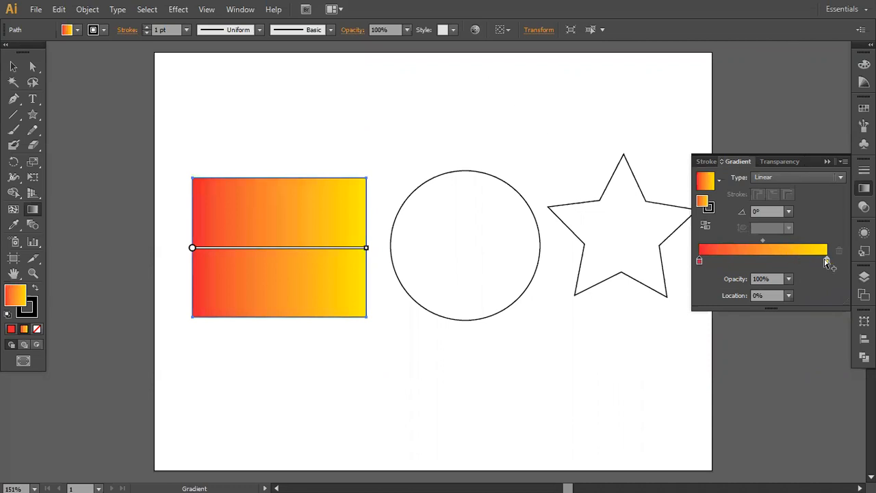
- Try the yellow gradient stop at about 19% and return it to the far end of the rectangle's gradient
left_click_drag(828, 261, 723, 259)
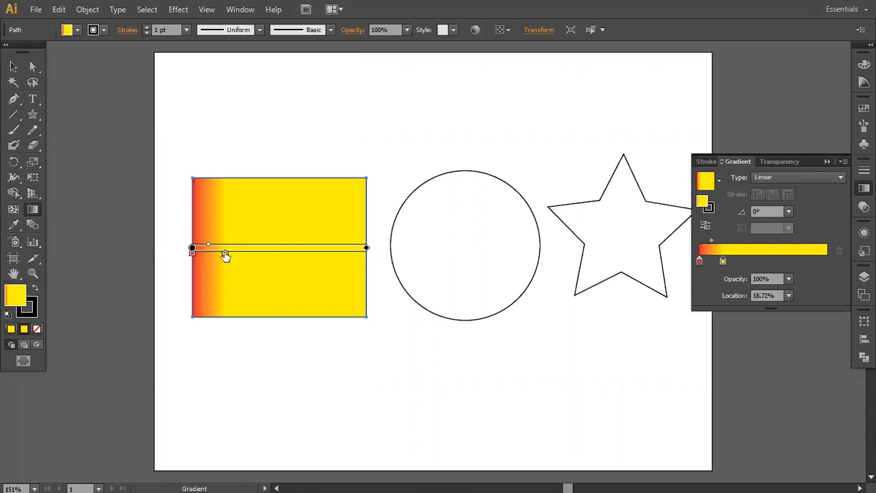
mouse_move(226, 256)
left_mouse_down()
mouse_move(364, 254)
mouse_move(227, 257)
left_mouse_up()
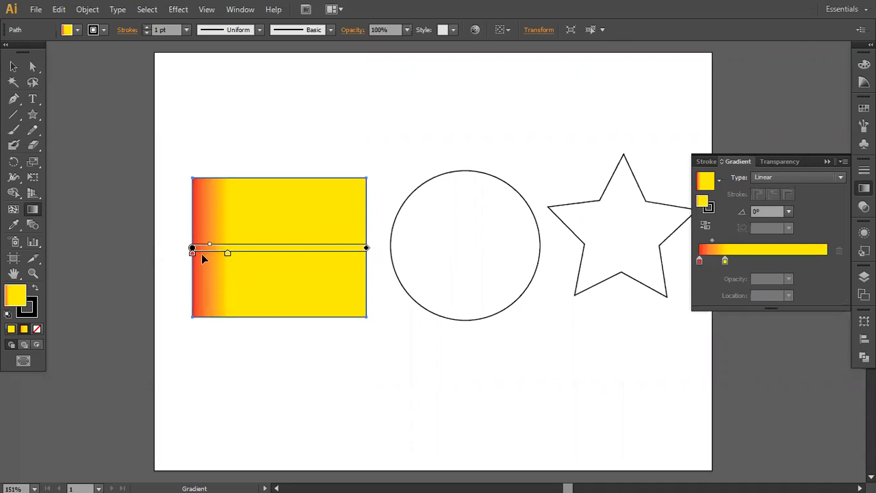
left_click_drag(229, 258, 374, 255)
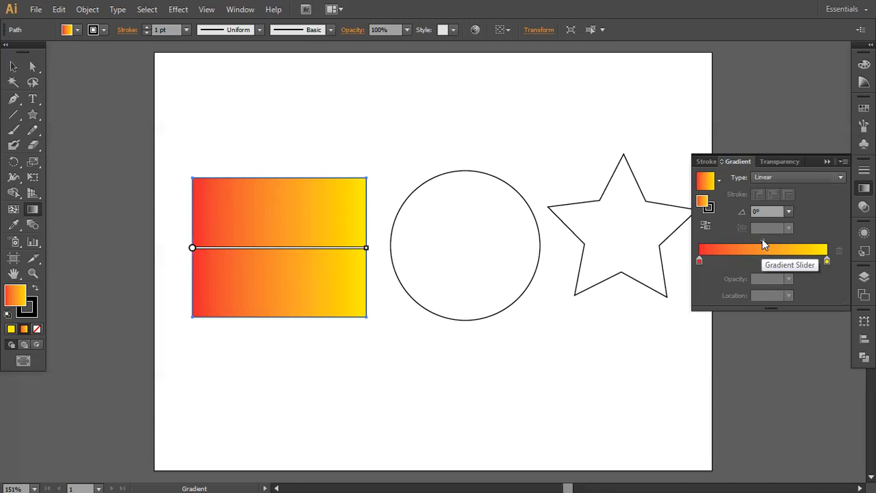
- Try the midpoint between the red and yellow stops at about 13% and about 52%, and set it back to 50%
left_click_drag(761, 239, 716, 240)
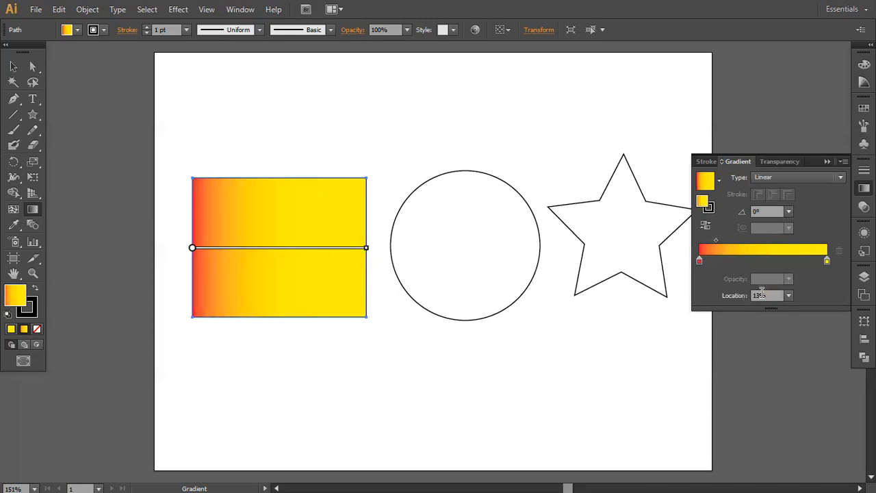
left_click_drag(717, 240, 767, 240)
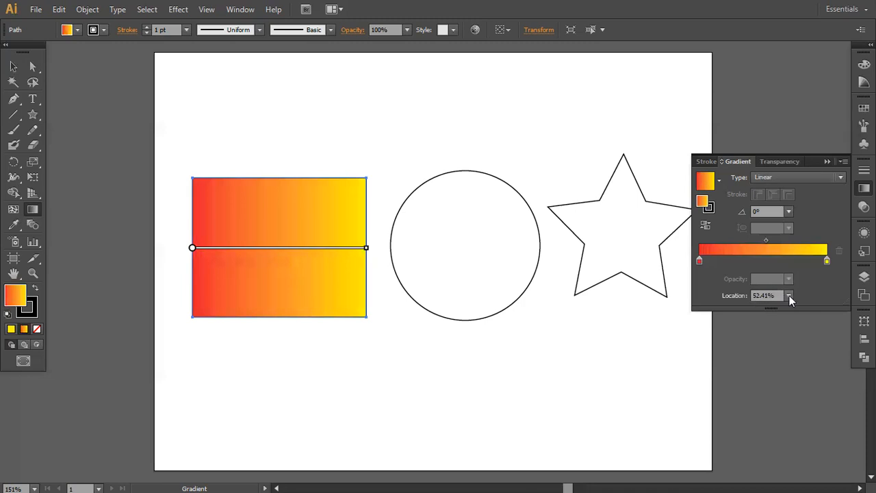
left_click(789, 296)
left_click(794, 377)
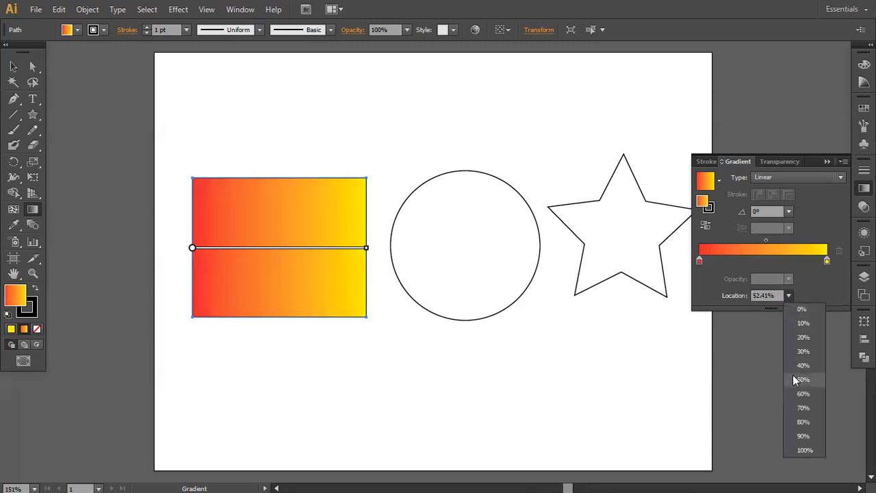
left_click(790, 296)
left_click(790, 296)
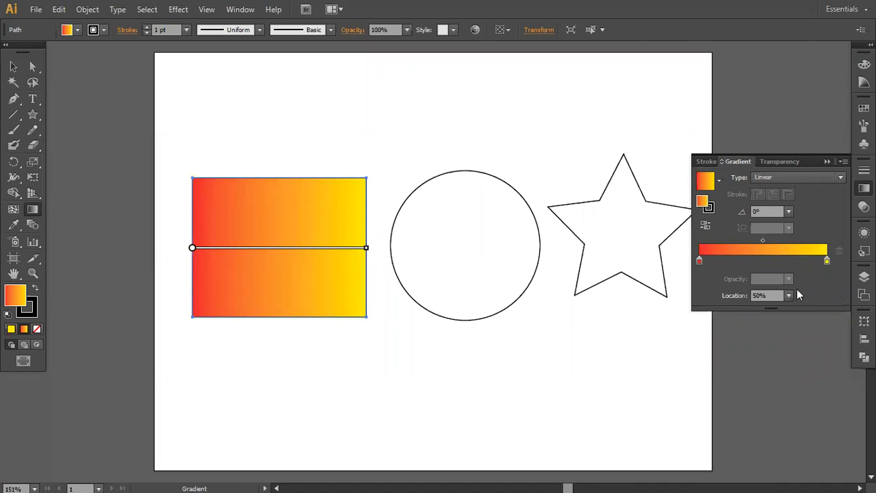
- Try the yellow gradient stop at 20% opacity and restore it to 100%
left_click(827, 261)
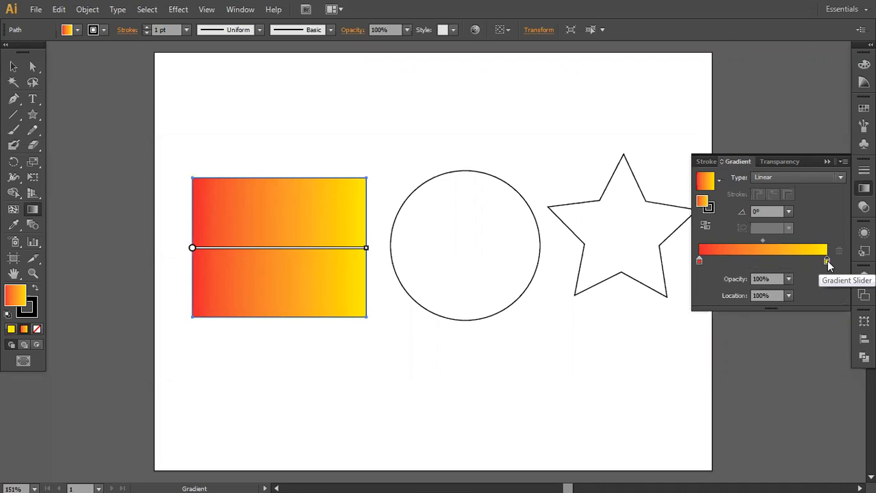
left_click(699, 261)
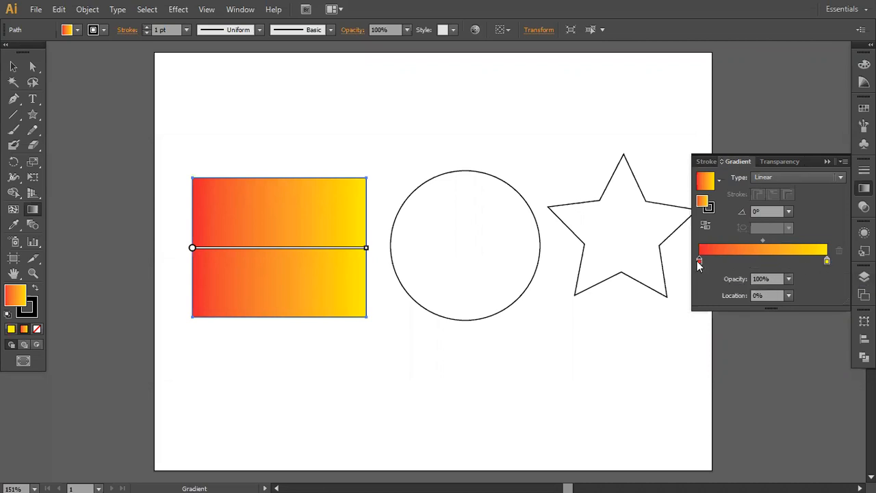
left_click(827, 262)
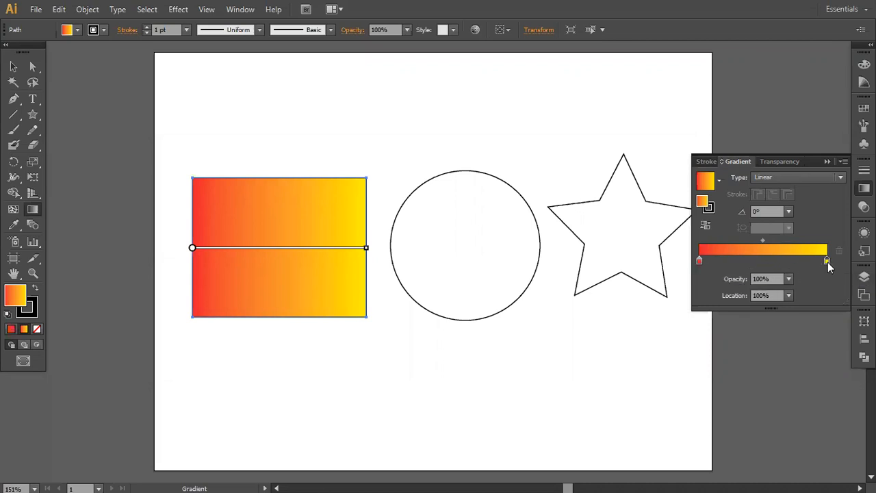
left_click(791, 278)
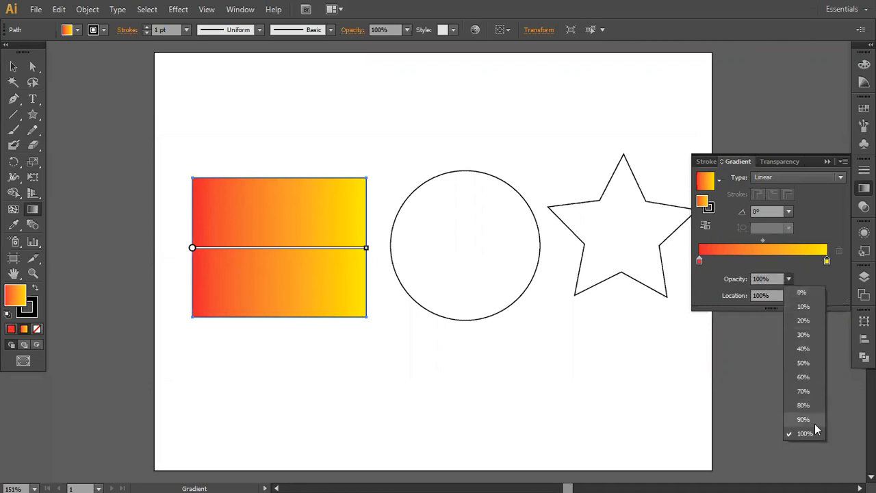
left_click(810, 319)
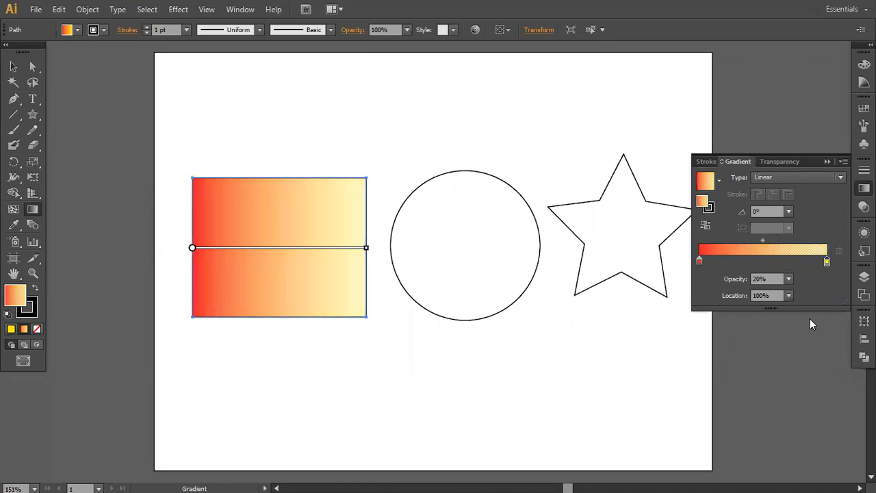
mouse_move(366, 251)
left_click(790, 280)
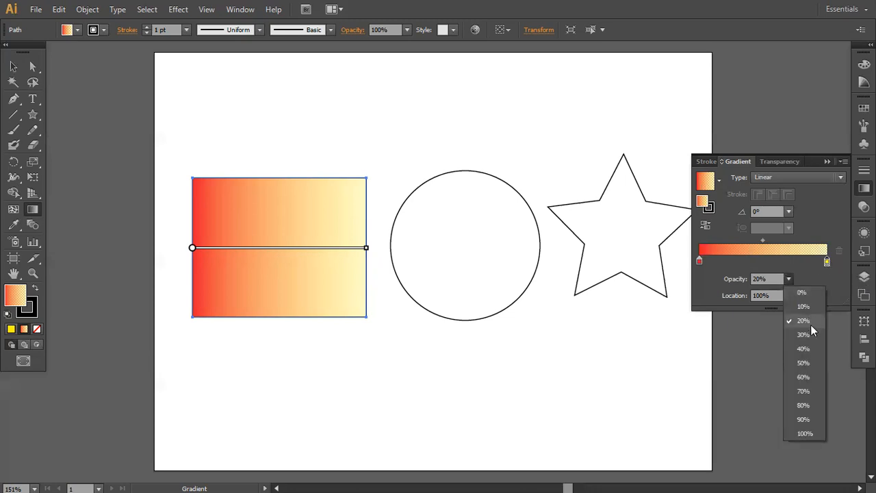
left_click(810, 435)
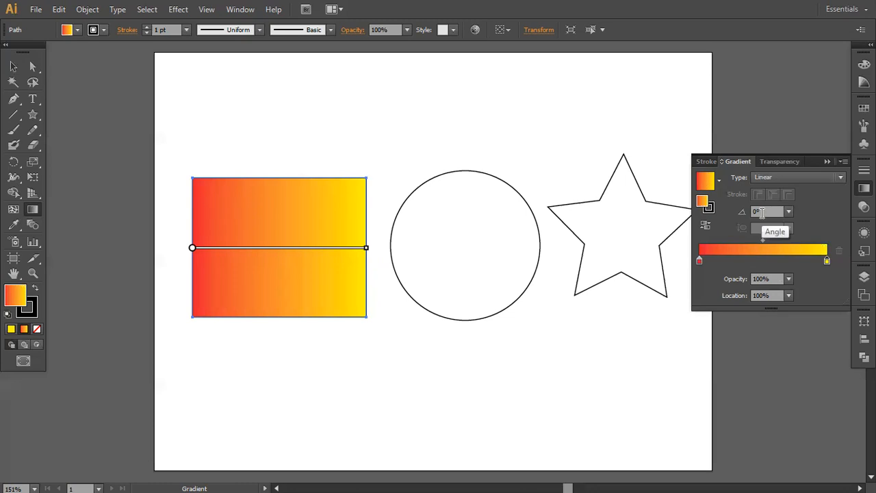
- Try the rectangle's linear gradient at an angle of 45° and then at 90°
mouse_move(192, 249)
left_click(789, 212)
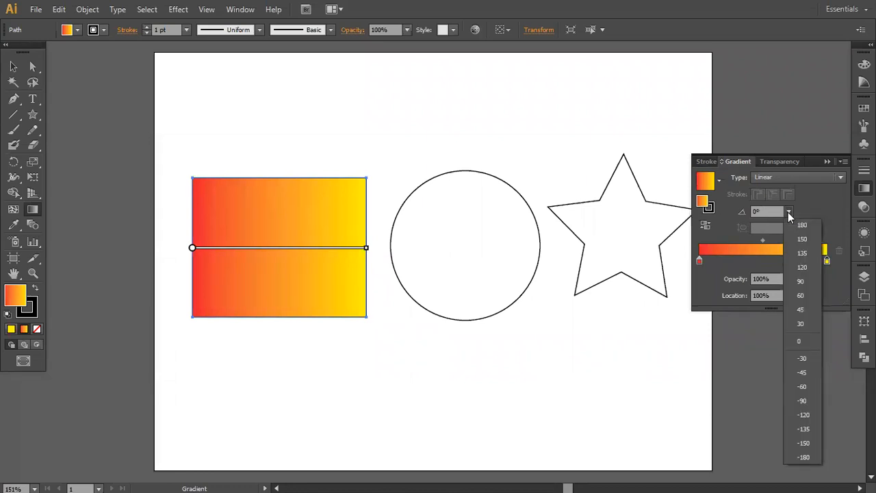
left_click(801, 309)
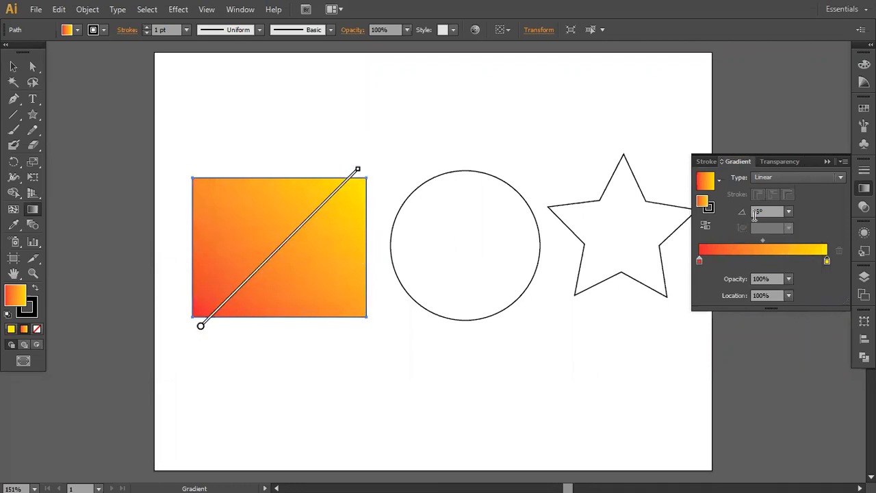
left_click(788, 212)
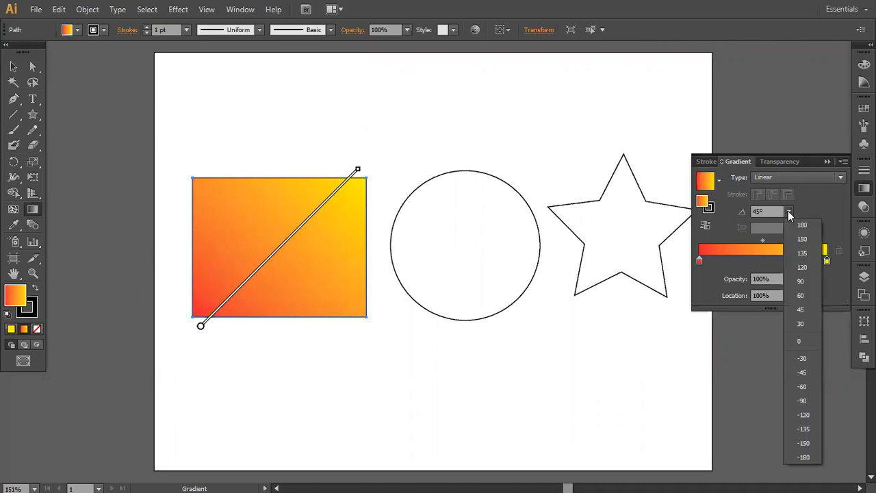
left_click(802, 281)
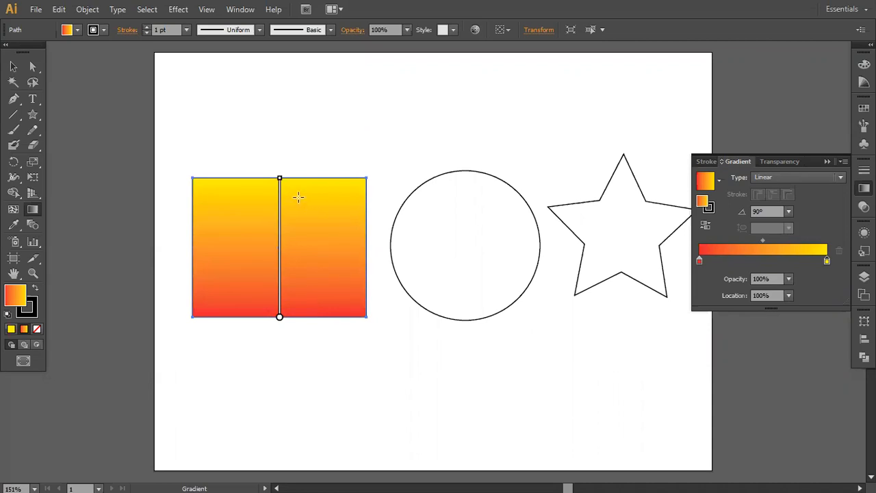
- Rotate the gradient line on the rectangle to nearly horizontal and stretch it from the red-side edge to the yellow-side edge
mouse_move(281, 327)
mouse_move(279, 171)
left_mouse_down()
mouse_move(339, 193)
mouse_move(408, 315)
left_mouse_up()
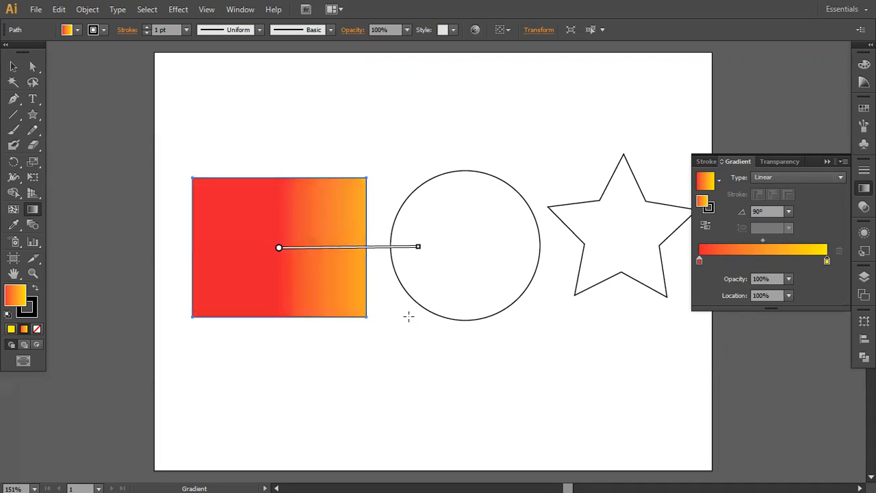
mouse_move(364, 250)
left_click_drag(358, 249, 299, 250)
mouse_move(287, 252)
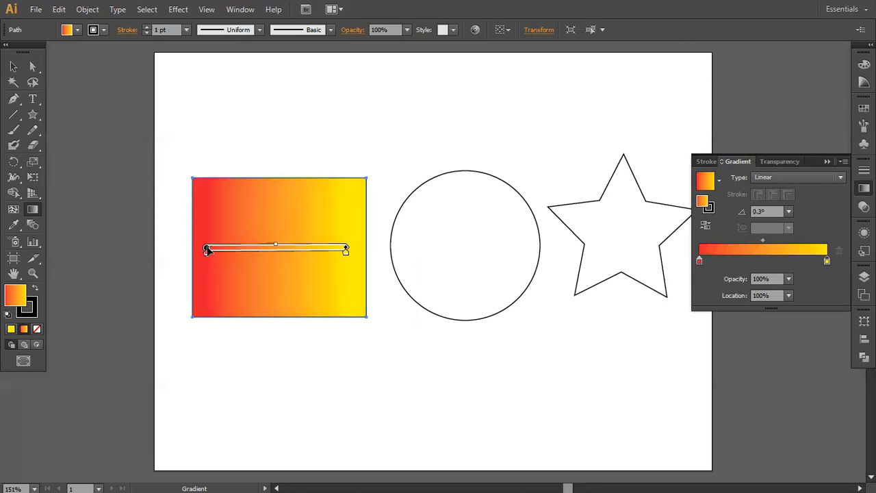
left_click_drag(207, 250, 192, 249)
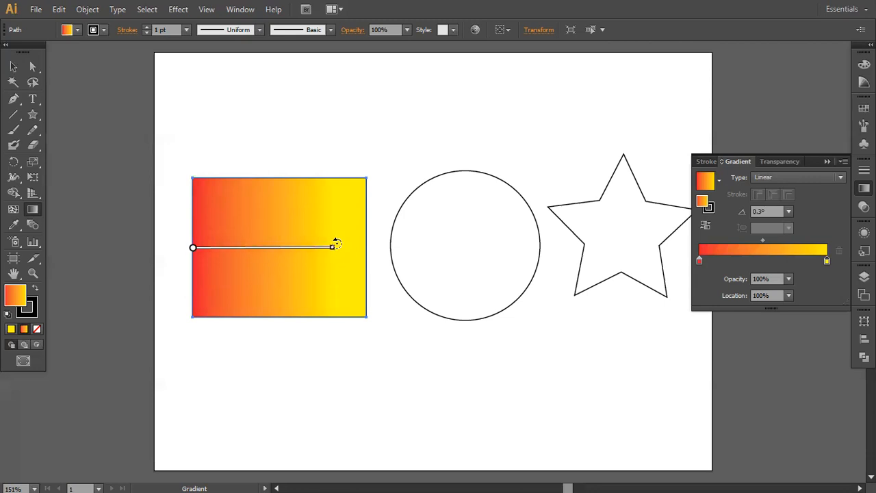
mouse_move(331, 250)
left_mouse_down()
mouse_move(524, 249)
mouse_move(364, 255)
left_mouse_up()
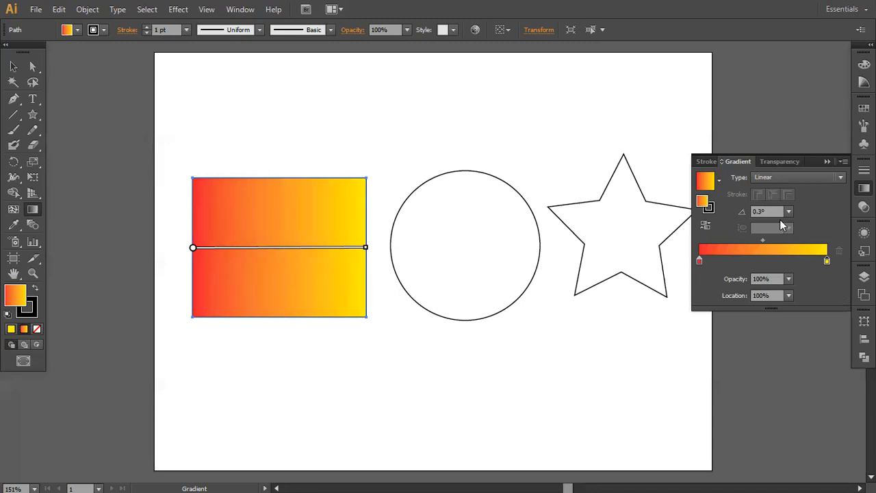
- Set the rectangle's gradient angle to exactly 0°
mouse_move(194, 257)
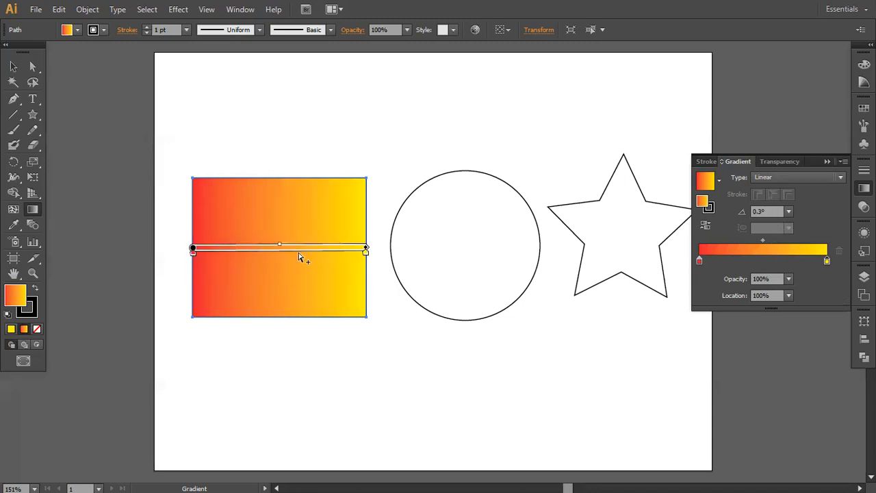
left_click_drag(779, 212, 673, 212)
type("0")
key("Return")
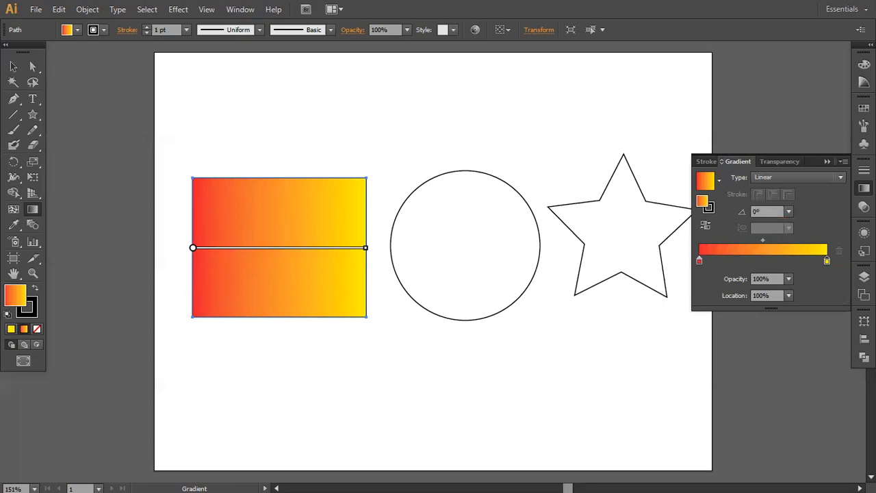
- Add three colour stops between red and yellow, at the middle and at about 24% and 74%
mouse_move(226, 250)
left_click(763, 257)
left_click(729, 261)
left_click(794, 261)
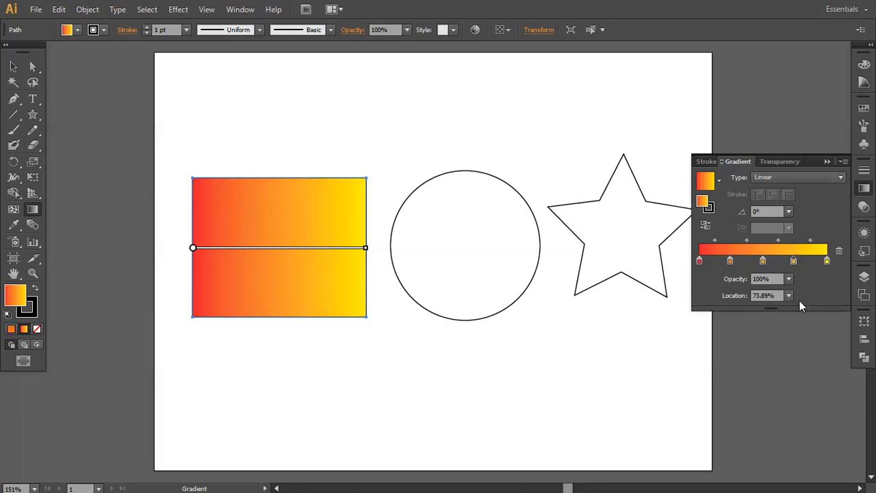
- Recolour the stop at about 24% light blue and the one at about 74% with the swatch C=35 M=100 Y=35 K=10
double_click(730, 261)
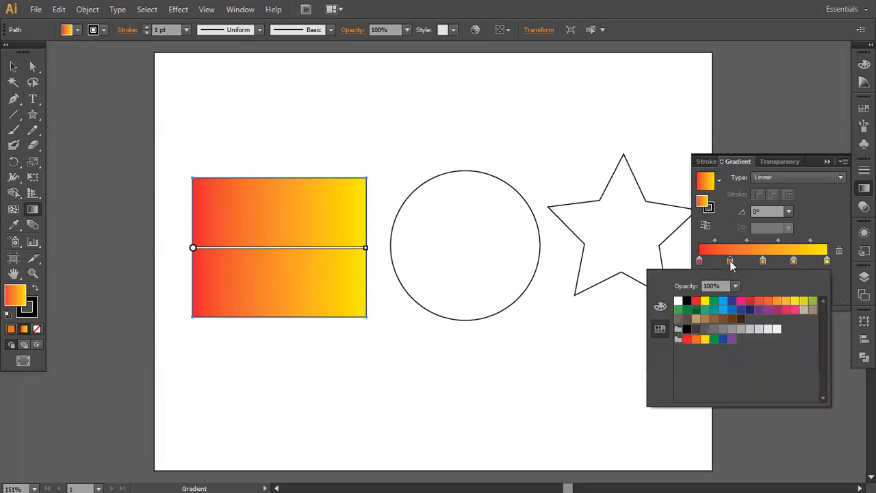
left_click(724, 301)
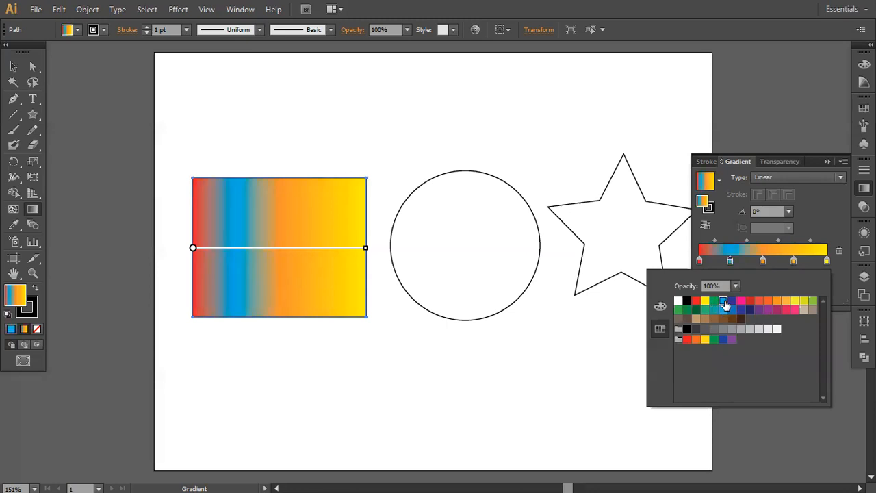
left_click(794, 262)
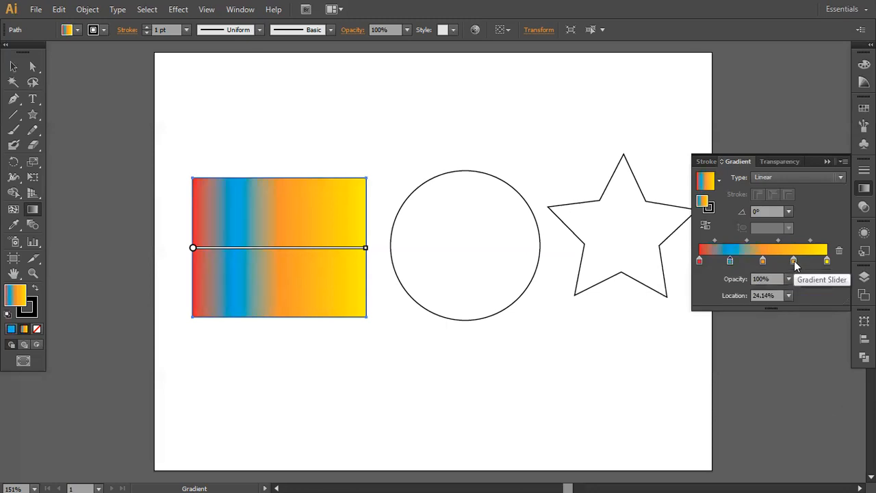
double_click(794, 261)
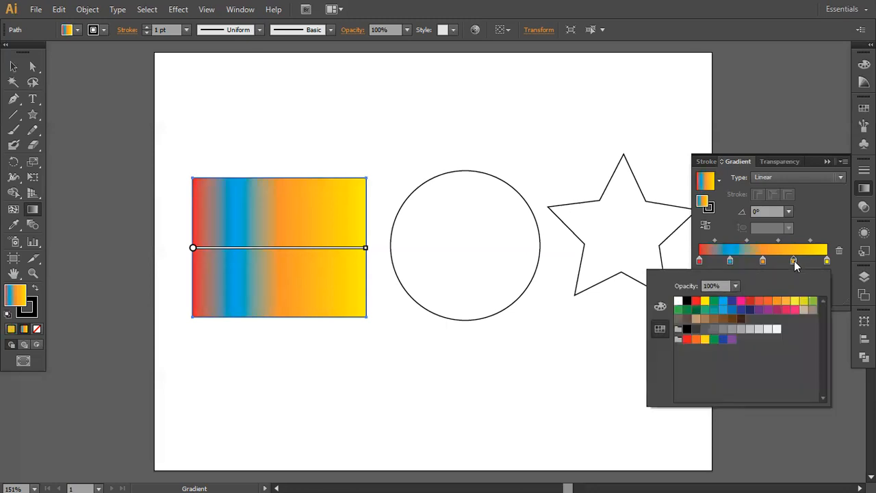
left_click(777, 312)
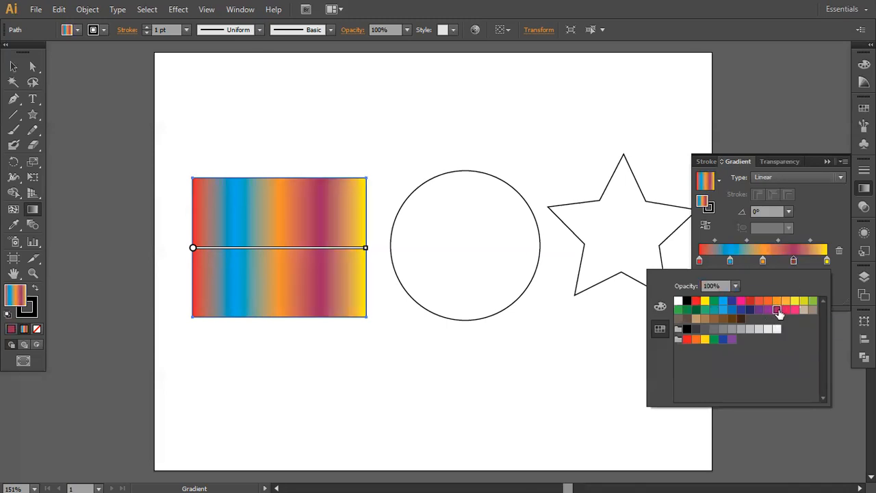
left_click(834, 226)
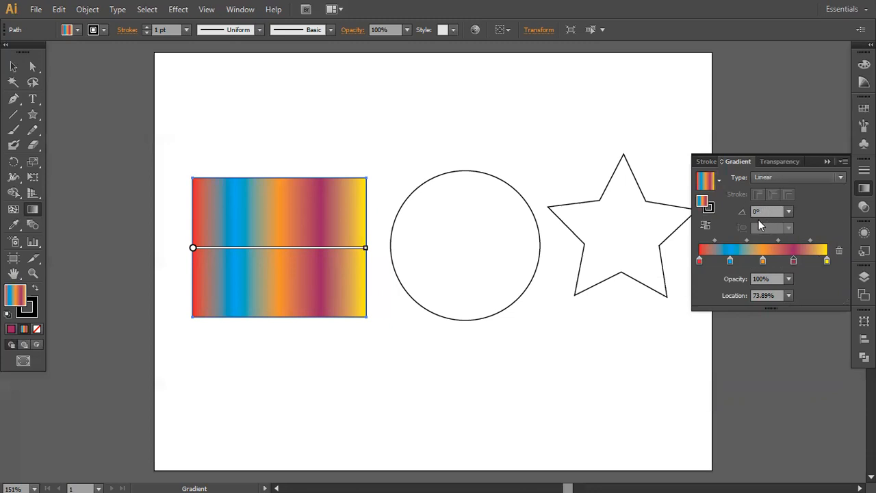
- Set the locations of the blue, orange and purple gradient stops to 25%, 50% and 75%
left_click(730, 262)
left_click_drag(778, 295, 731, 295)
type("25")
key("Return")
left_click(764, 262)
left_click_drag(780, 295, 718, 305)
type("50")
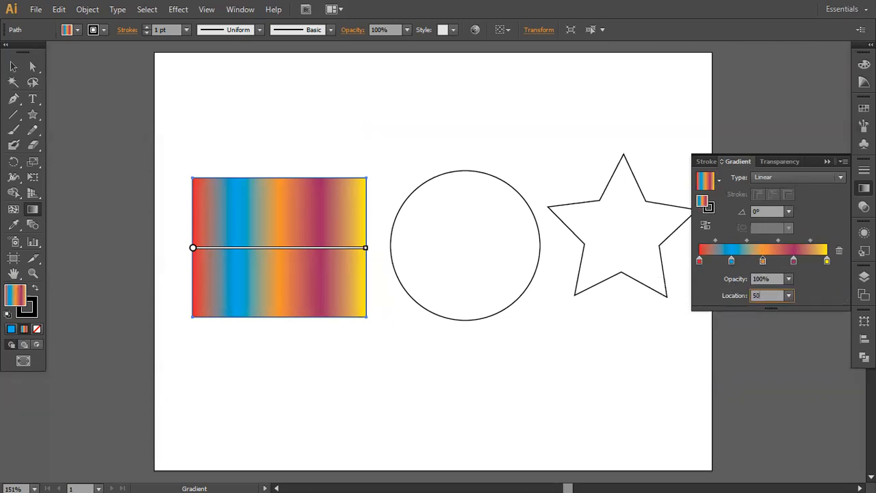
key("Return")
left_click(794, 261)
left_click_drag(782, 298, 645, 289)
type("75")
key("Return")
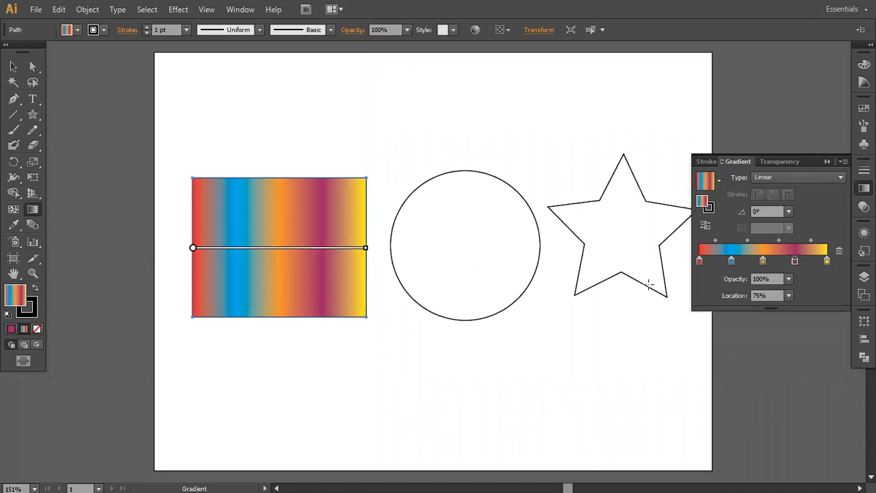
- Try deleting the orange middle stop with Delete Stop, and undo the deletion
left_click(764, 265)
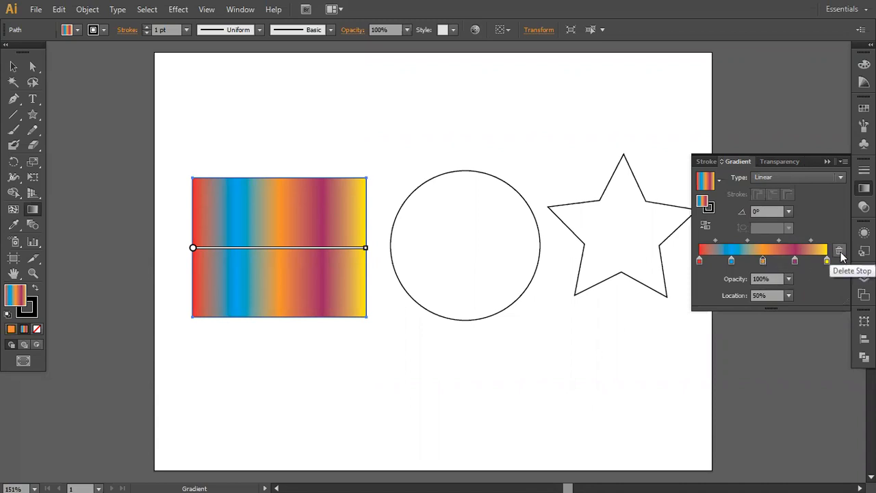
left_click(841, 256)
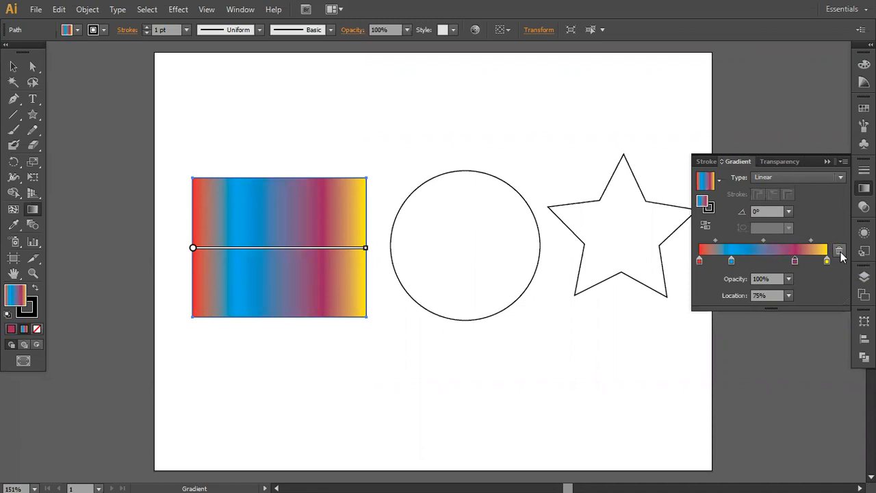
key("ctrl+z")
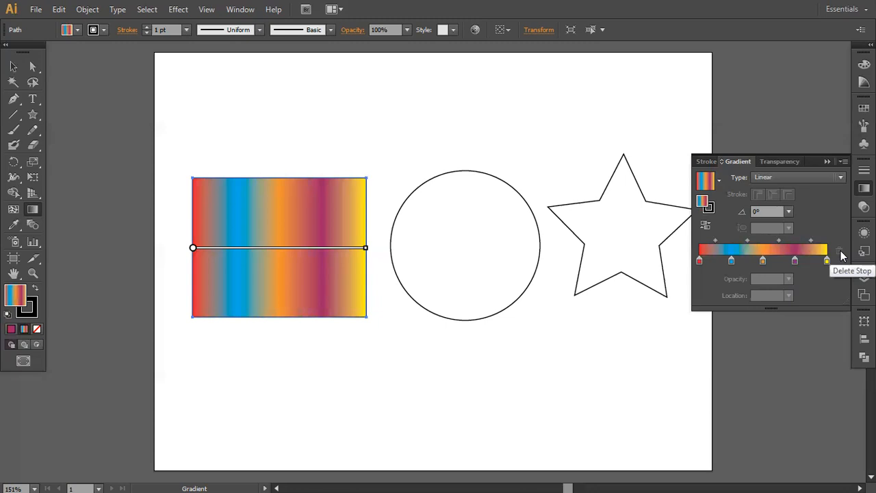
- Remove the orange middle stop by pulling it off the gradient slider, and switch to the Selection tool
left_click(763, 261)
left_click_drag(763, 262, 767, 309)
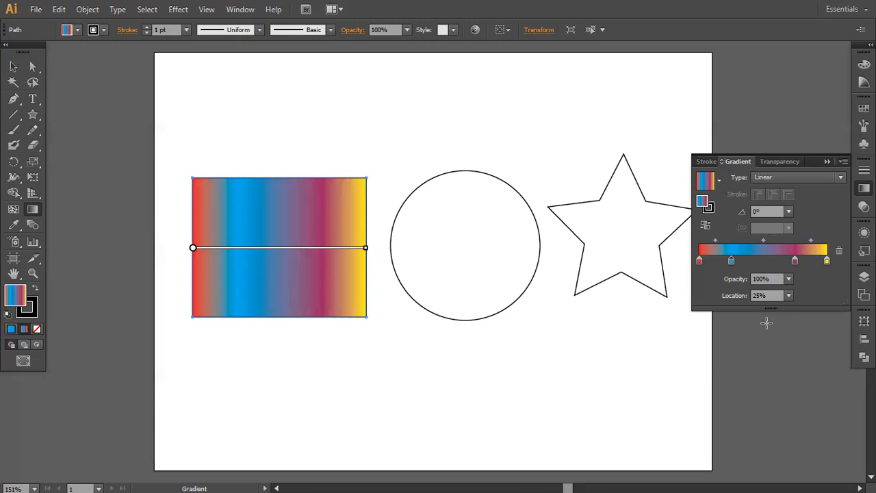
key("v")
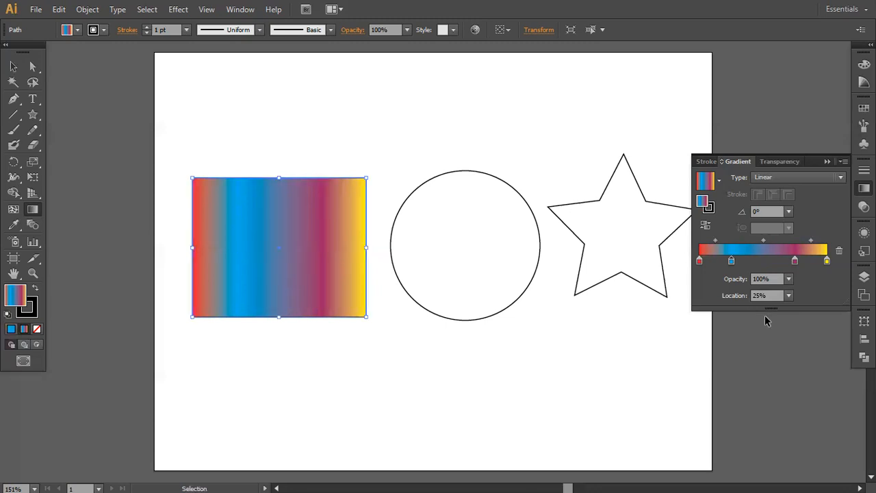
- Undo the removal of the rectangle's orange middle stop and switch to the Gradient tool
key("ctrl+z")
key("g")
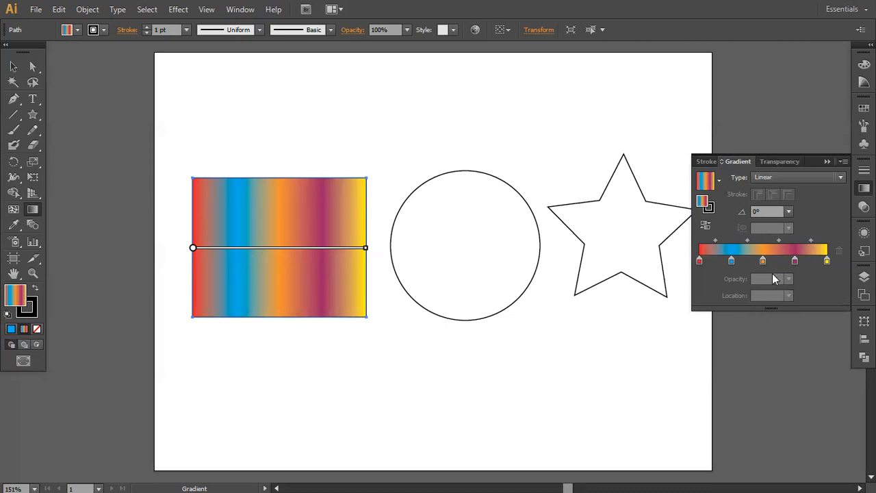
- Select the circle and fill it with the current multicolour gradient as a Radial type
left_click(12, 68)
left_click(486, 239)
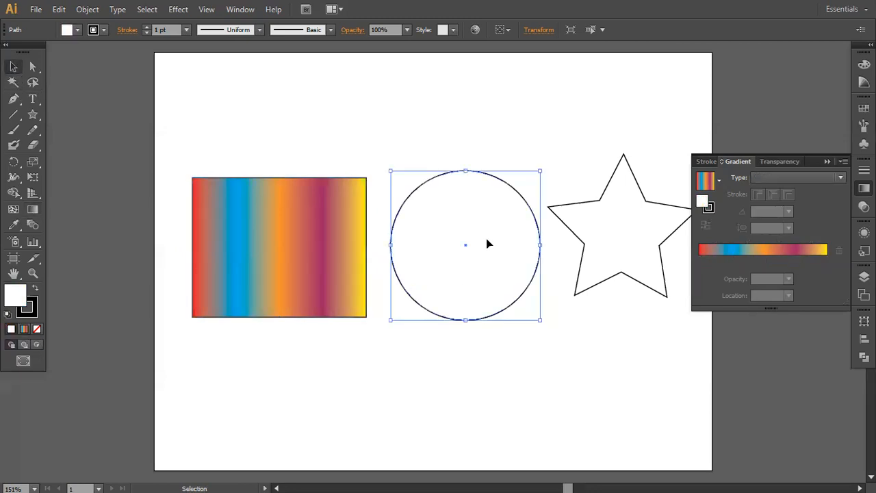
left_click(764, 178)
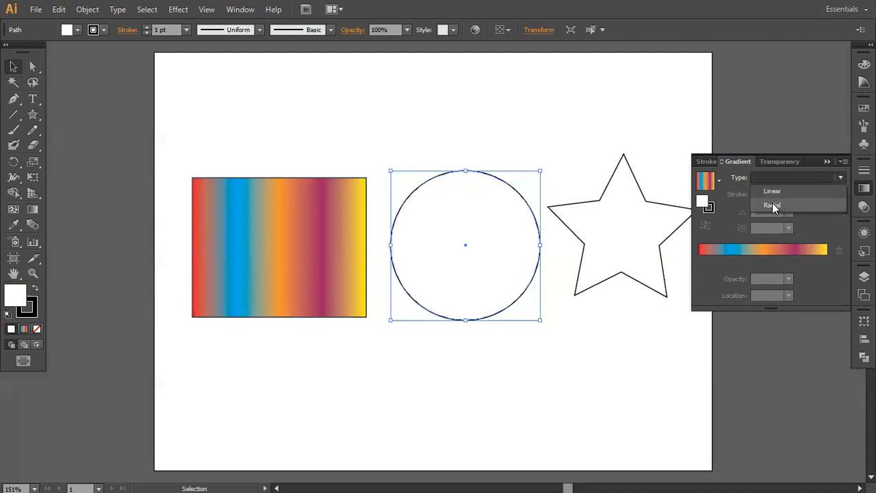
left_click(773, 204)
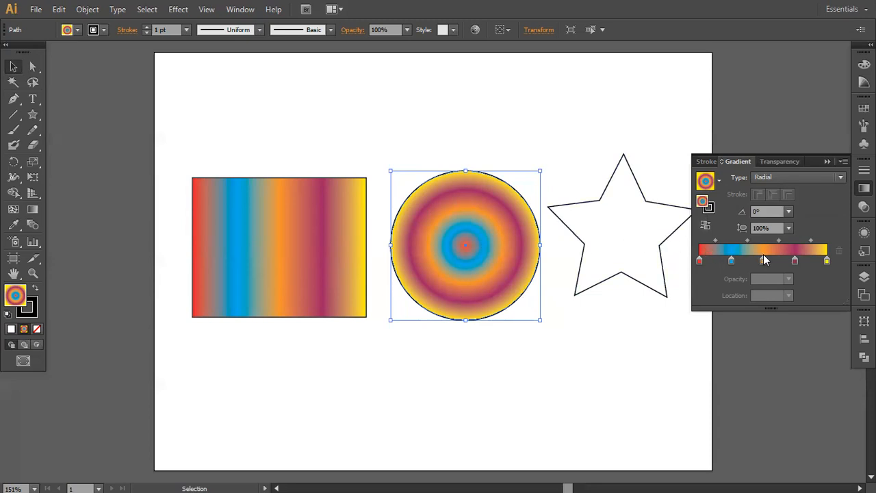
- Apply the White, Black gradient preset to the circle and set its type to Radial
left_click(721, 180)
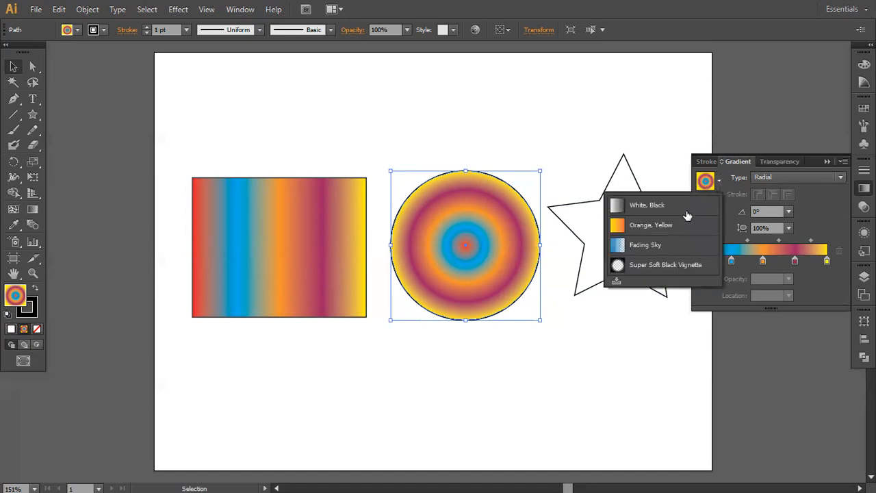
left_click(663, 206)
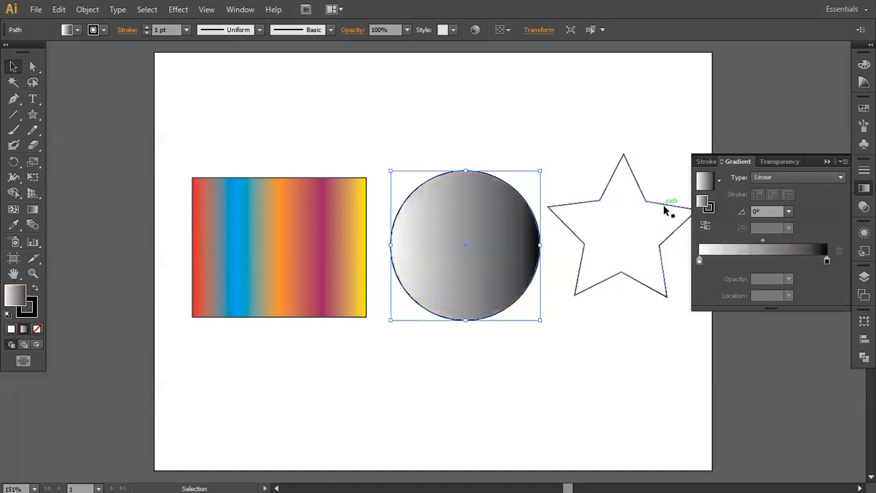
left_click(767, 177)
left_click(771, 204)
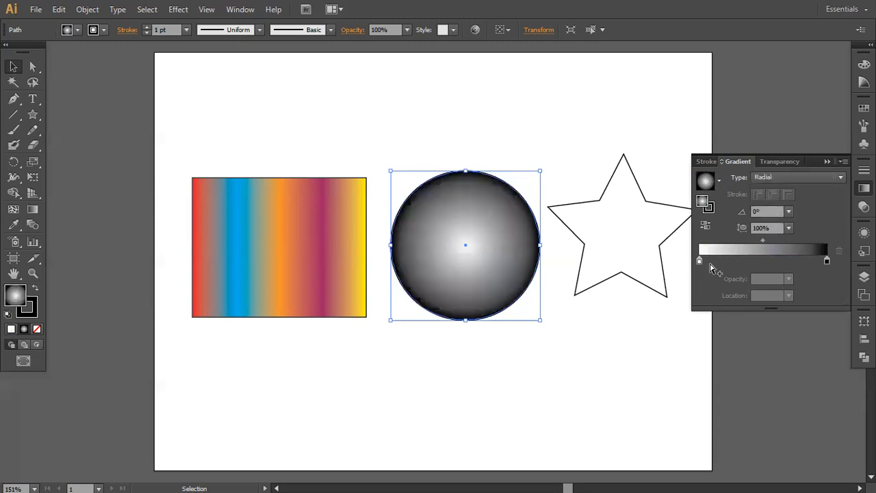
- Recolour the white starting stop of the circle's radial gradient light blue
left_click(826, 261)
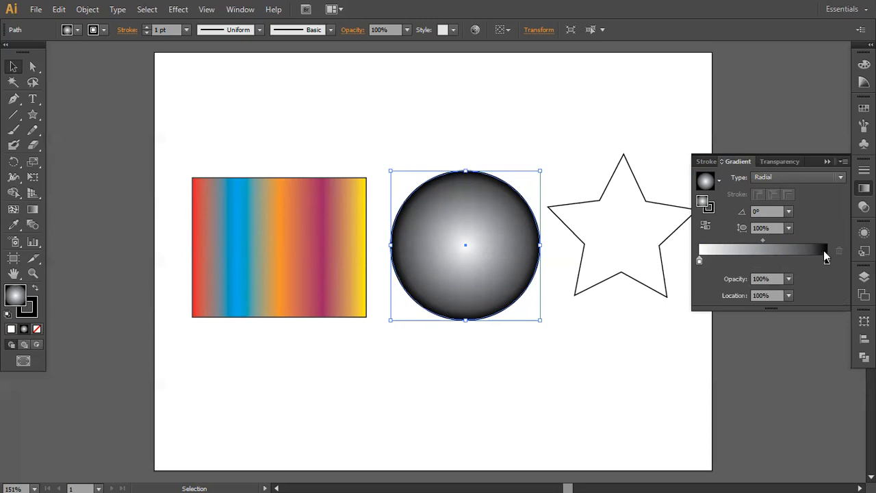
left_click(699, 260)
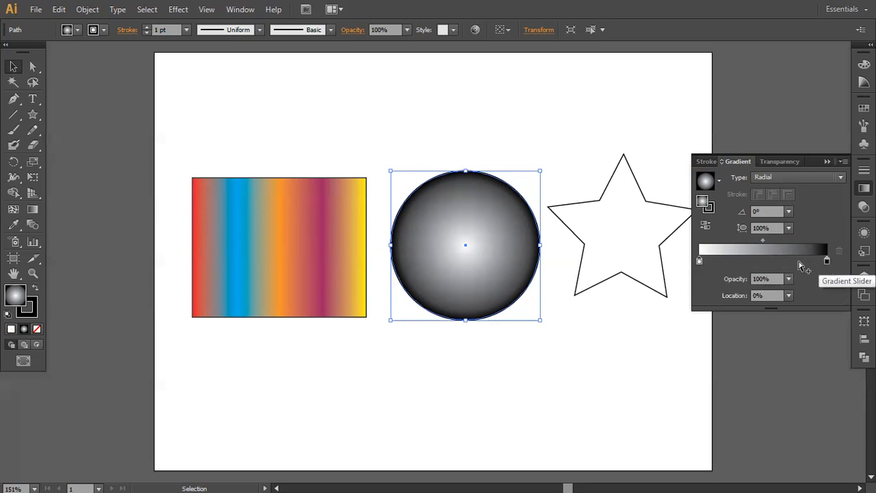
double_click(699, 261)
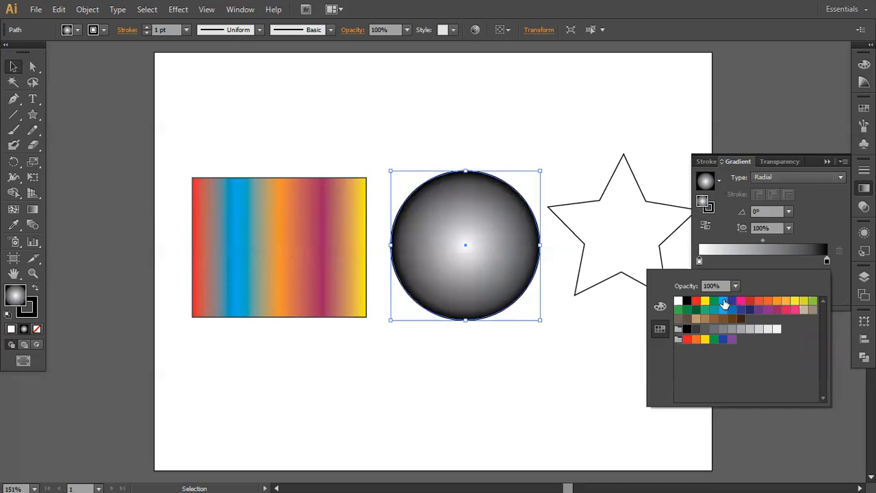
left_click(723, 303)
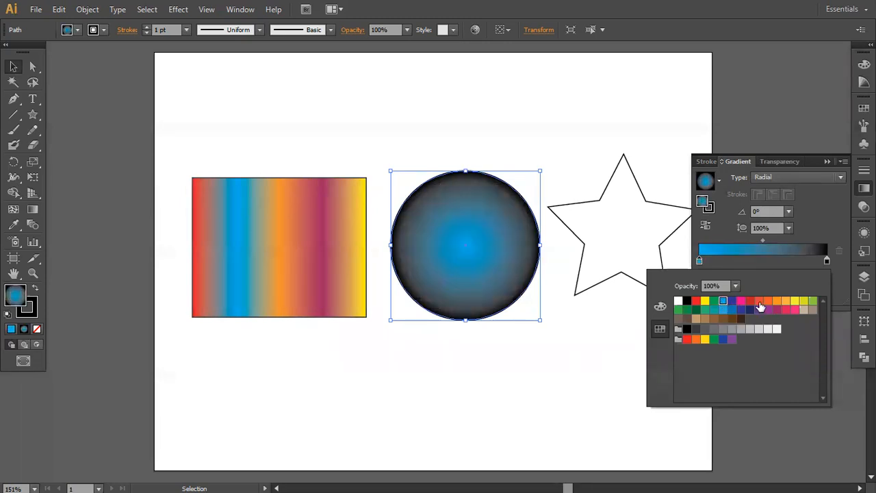
- Recolour the black end stop of the circle's gradient the same light blue and set its opacity to 0%
left_click(827, 265)
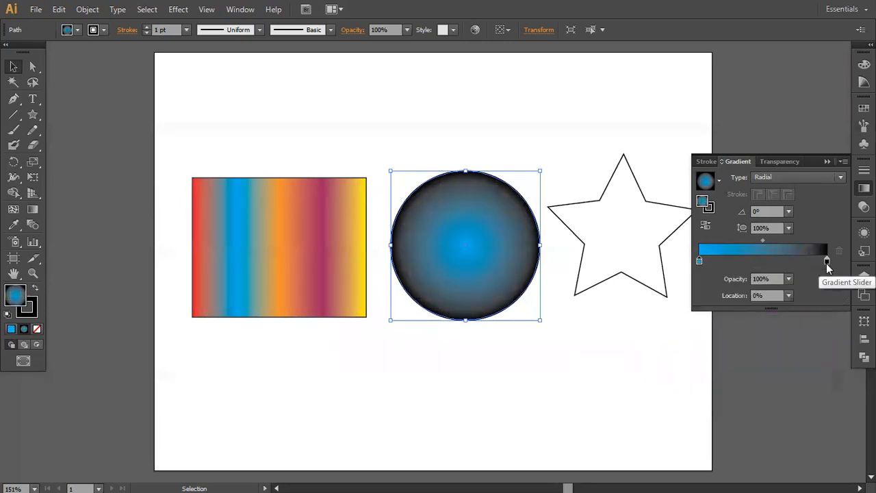
double_click(827, 262)
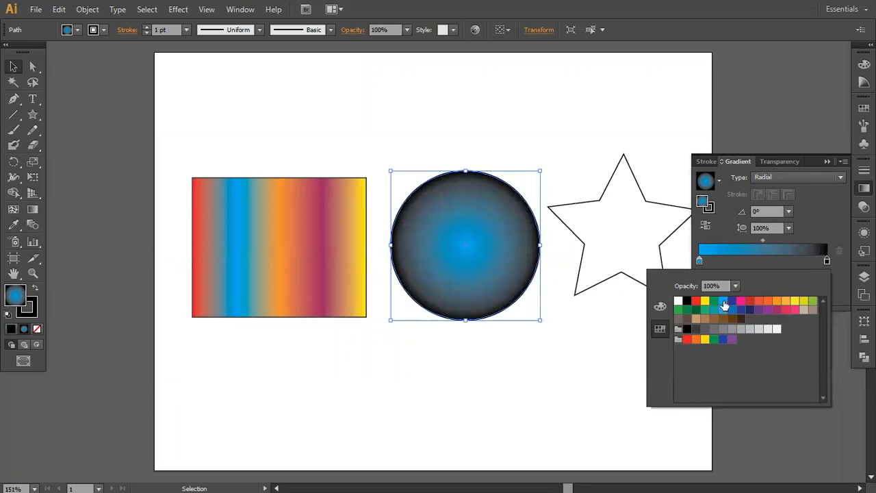
left_click(725, 303)
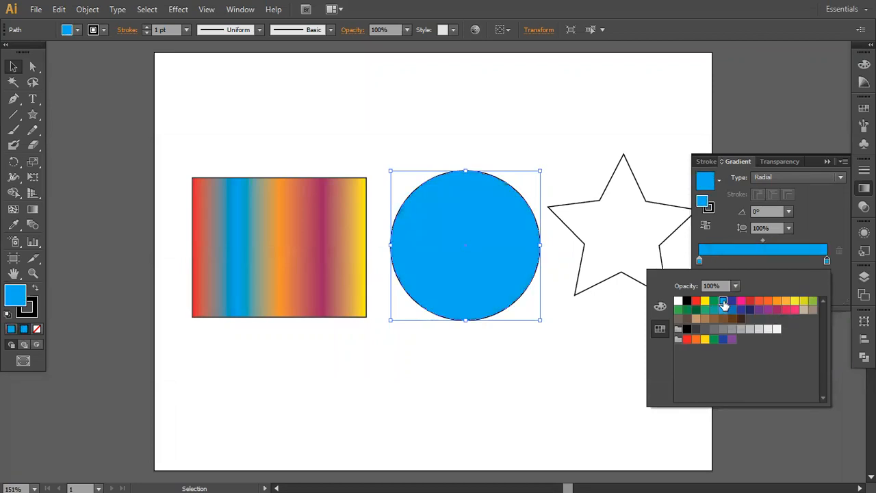
left_click(826, 261)
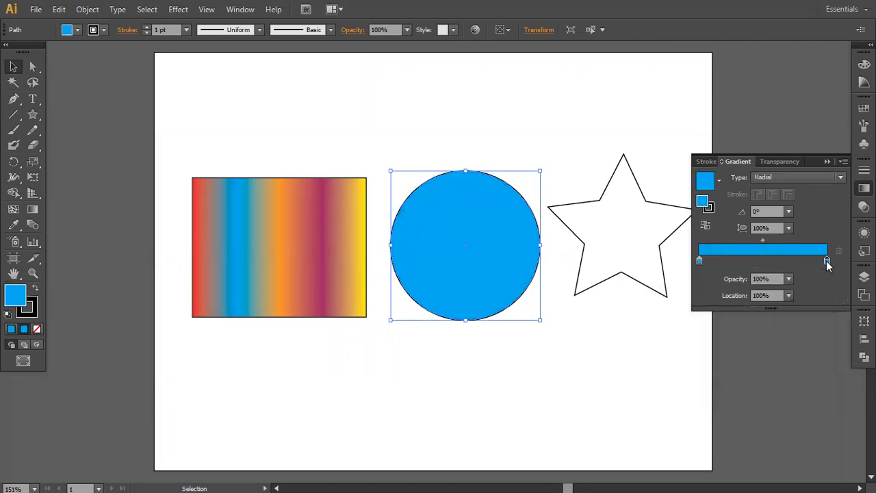
left_click(725, 279)
type("0")
key("Return")
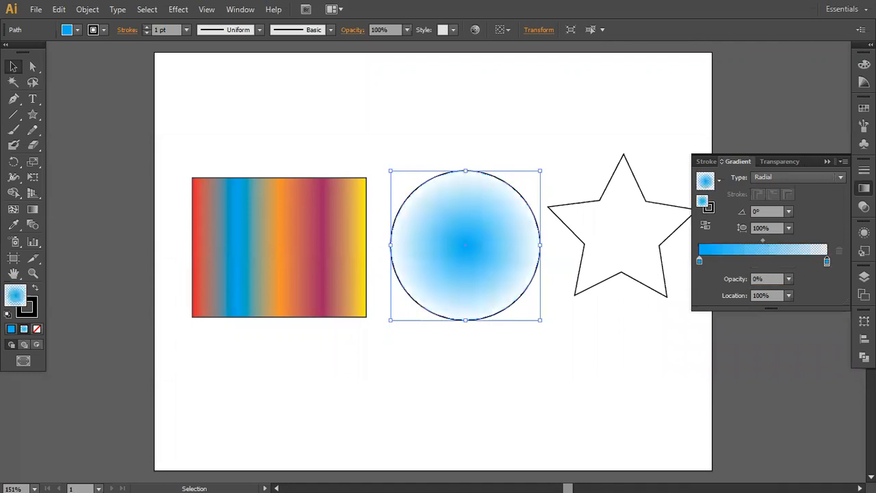
- Remove the circle's stroke by setting it to None, and deselect the circle
left_click(506, 102)
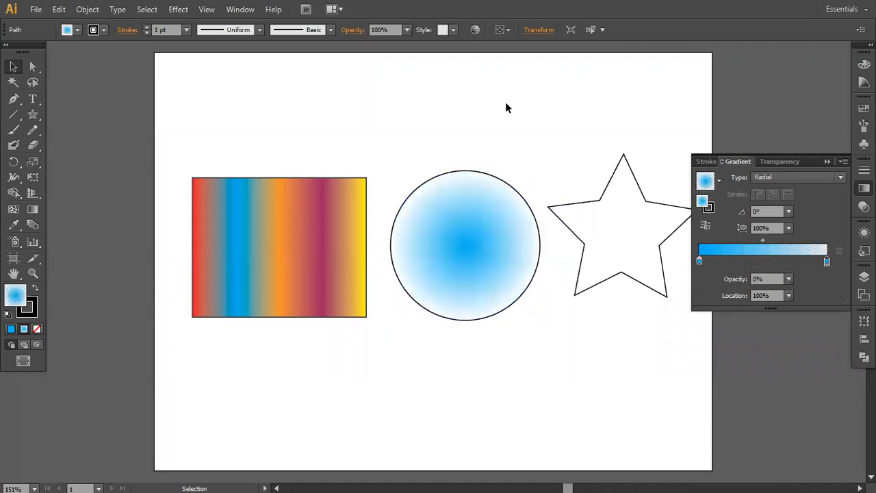
left_click(496, 211)
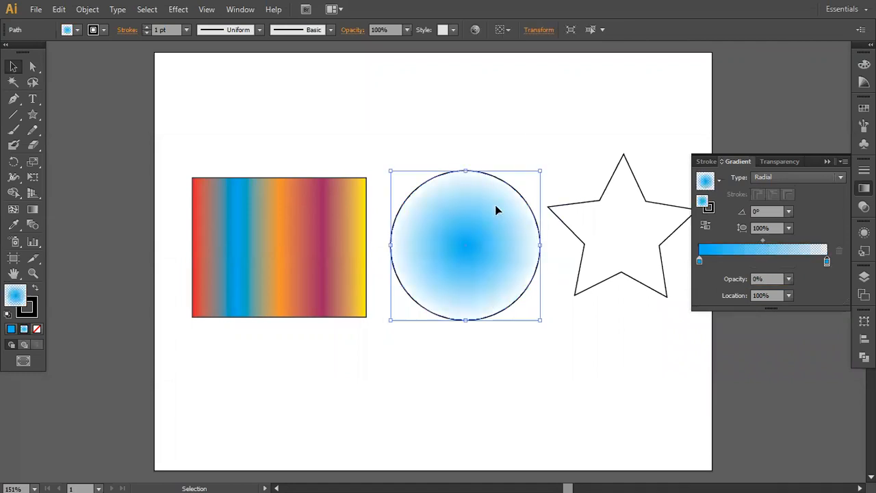
left_click(104, 29)
left_click(7, 53)
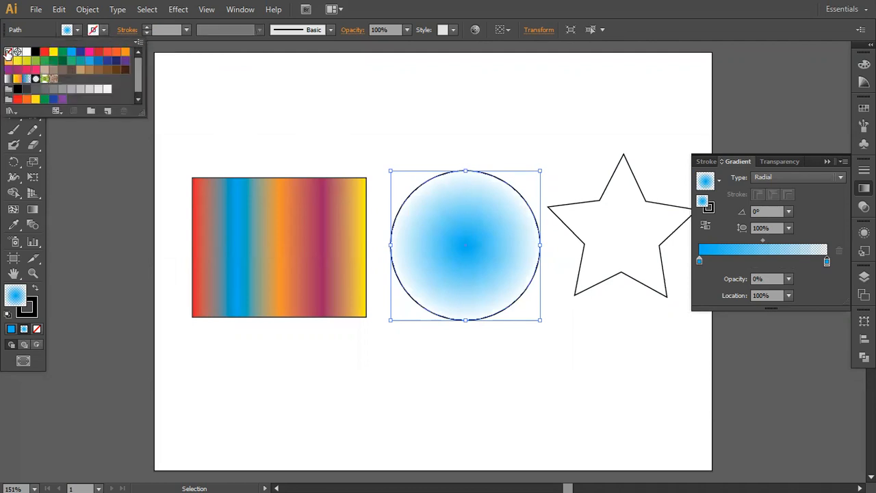
left_click(439, 132)
left_click(489, 161)
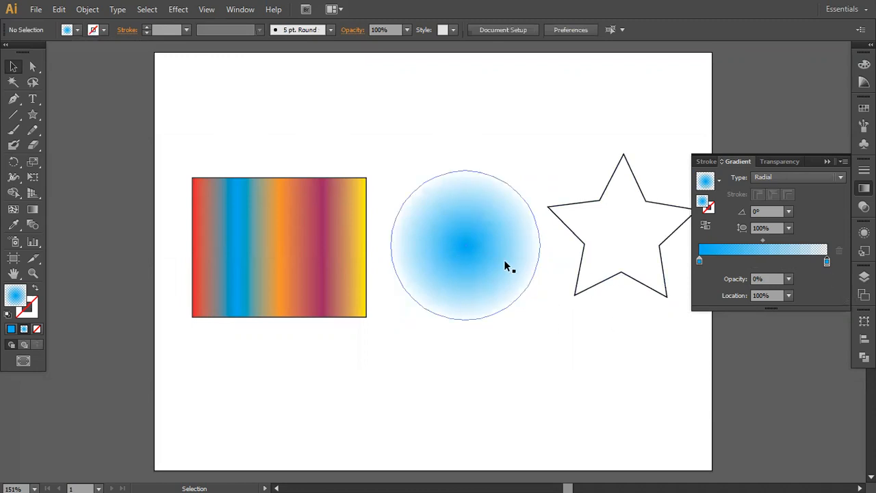
- Move the circle so it overlaps the rectangle's right edge, and bring it to the front
left_click_drag(505, 261, 429, 270)
right_click(429, 271)
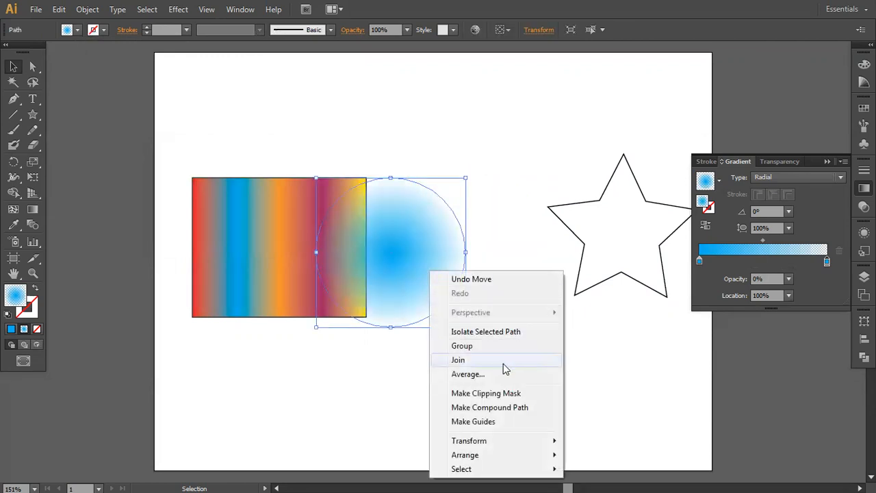
mouse_move(519, 454)
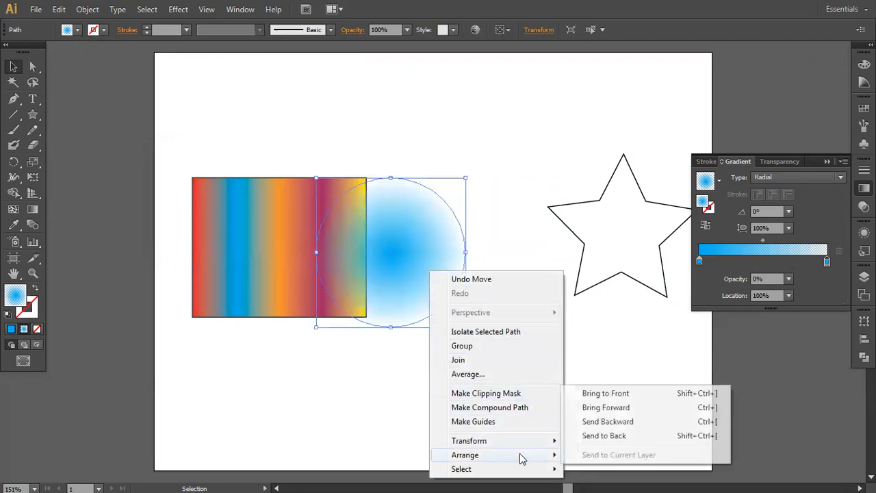
left_click(607, 394)
- Move the circle across the rectangle to preview its transparency, place it back between the rectangle and star, and select its end stop
left_click_drag(441, 259, 403, 244)
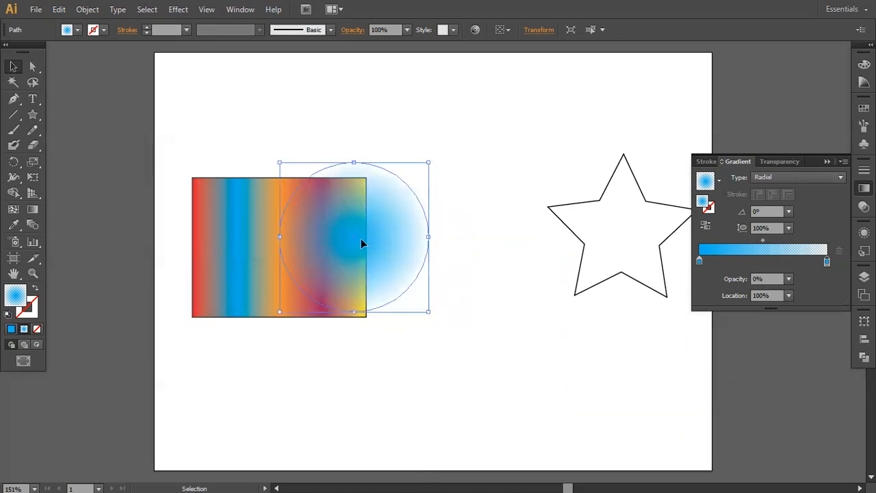
left_click(700, 260)
left_click_drag(357, 240, 280, 250)
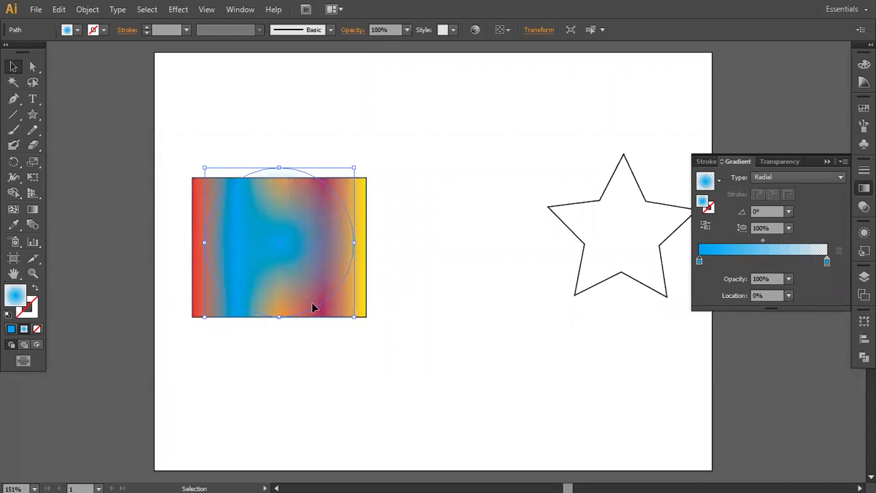
left_click_drag(307, 233, 470, 240)
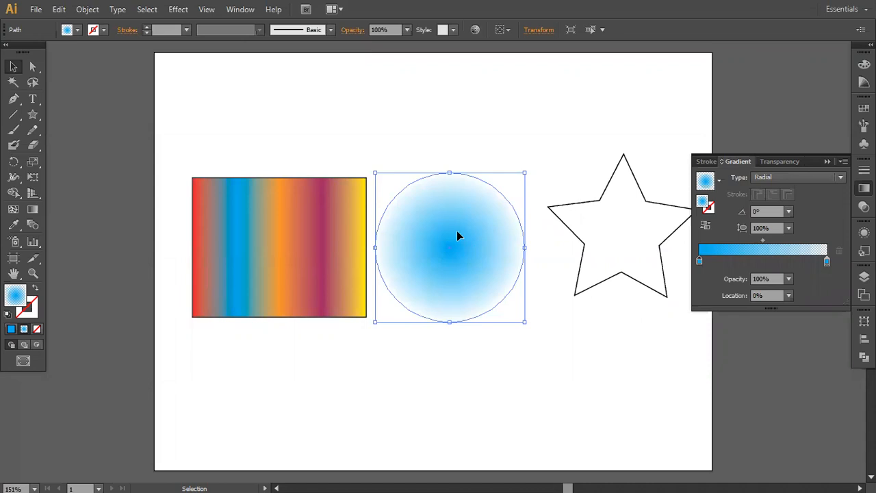
left_click(827, 263)
- Move the star slightly down and left in line with the circle, and fill it with the Super Soft Black Vignette preset after trying White, Black
left_click(576, 237)
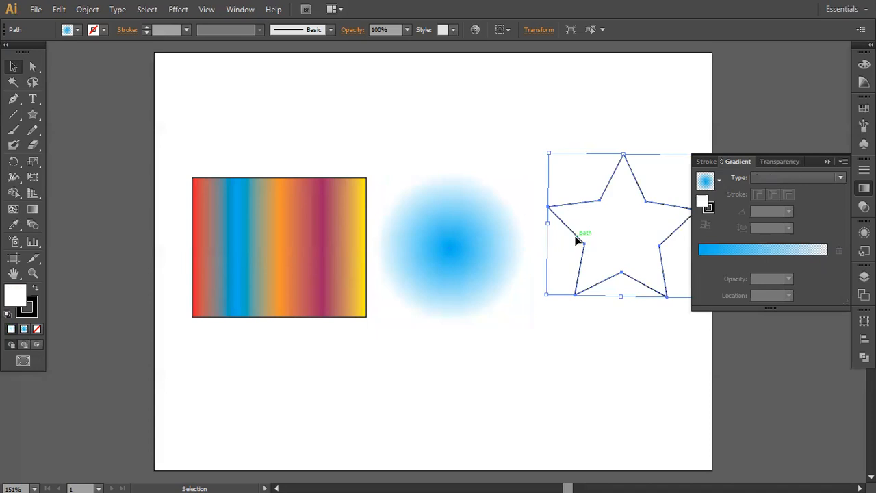
left_click_drag(598, 239, 585, 261)
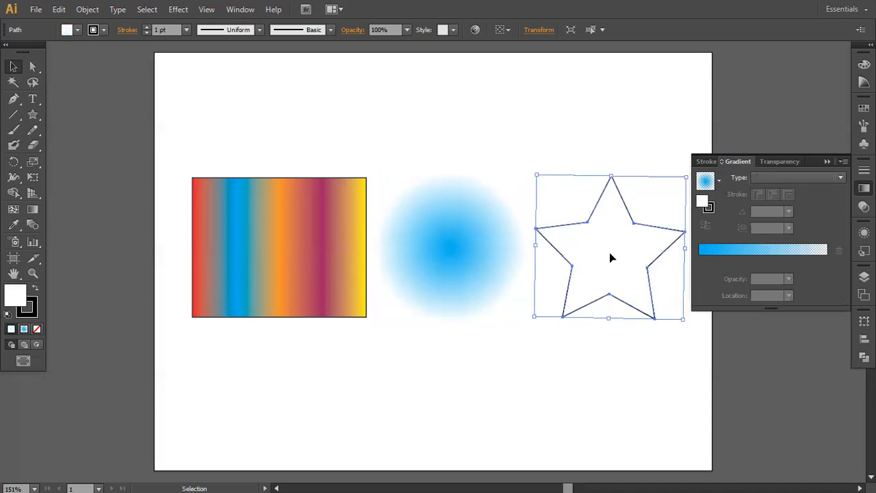
left_click(719, 181)
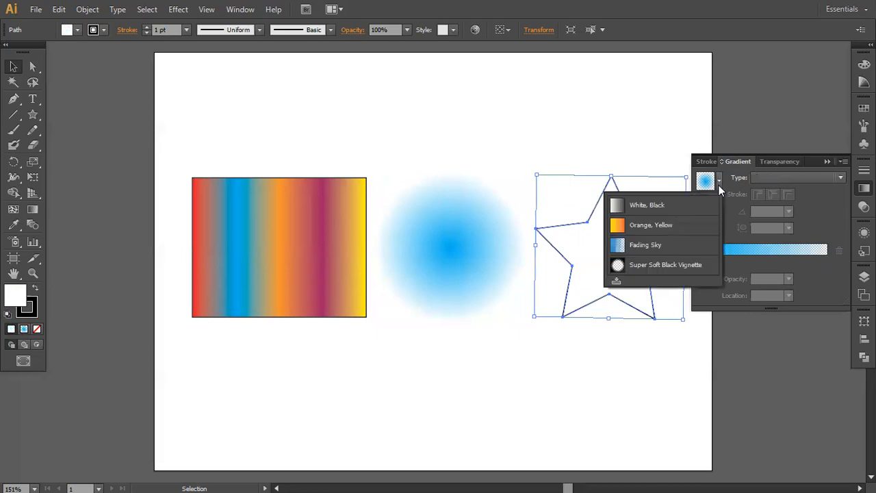
left_click(650, 208)
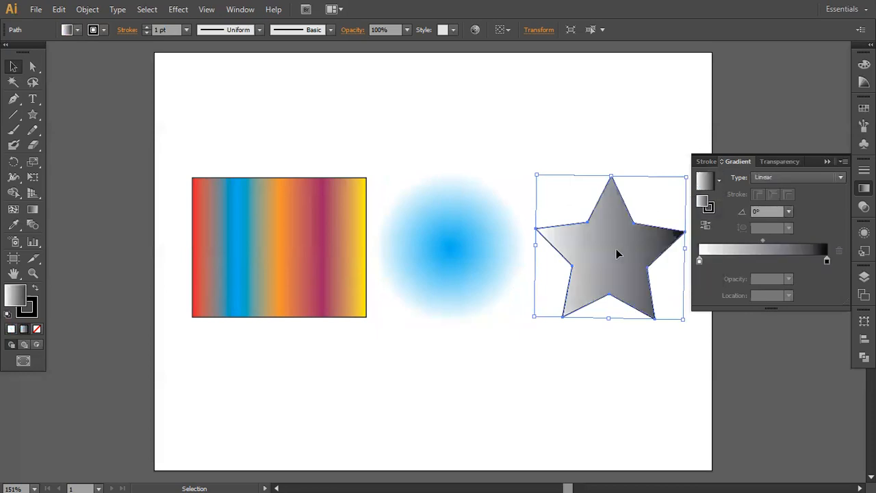
left_click(719, 179)
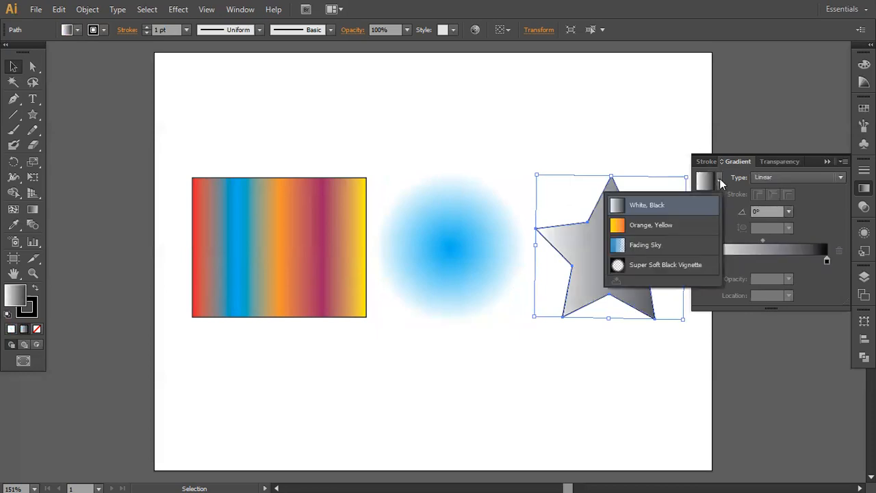
left_click(650, 266)
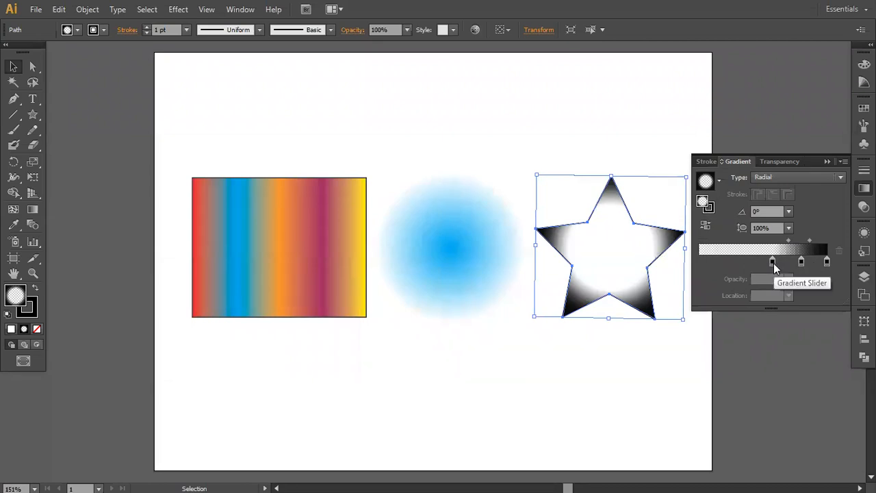
- Move the first stop of the star's gradient to about 22% and recolour the end stop yellow
left_click_drag(772, 260, 726, 261)
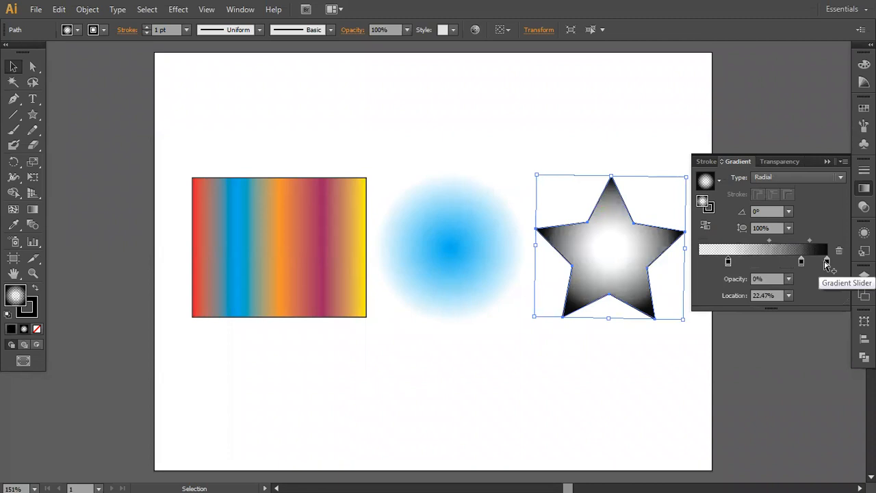
double_click(826, 261)
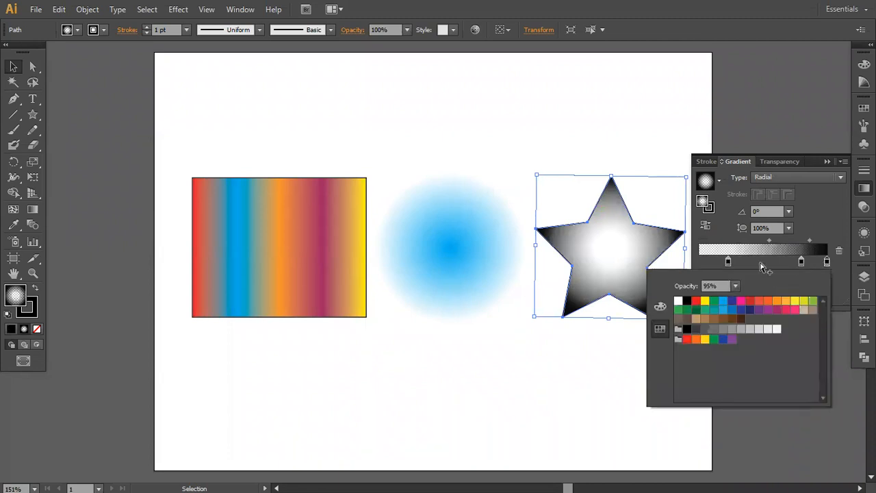
left_click(705, 302)
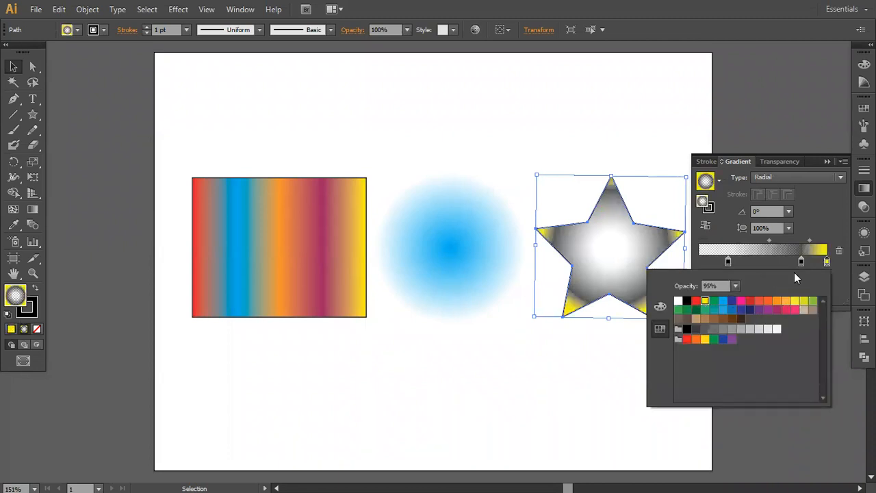
- Recolour the middle stop of the star's radial gradient yellow
left_click(801, 262)
double_click(801, 262)
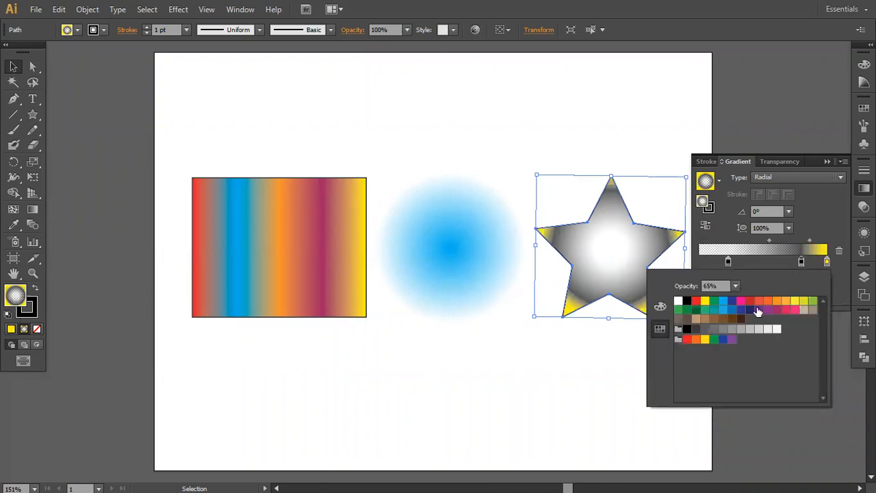
left_click(706, 302)
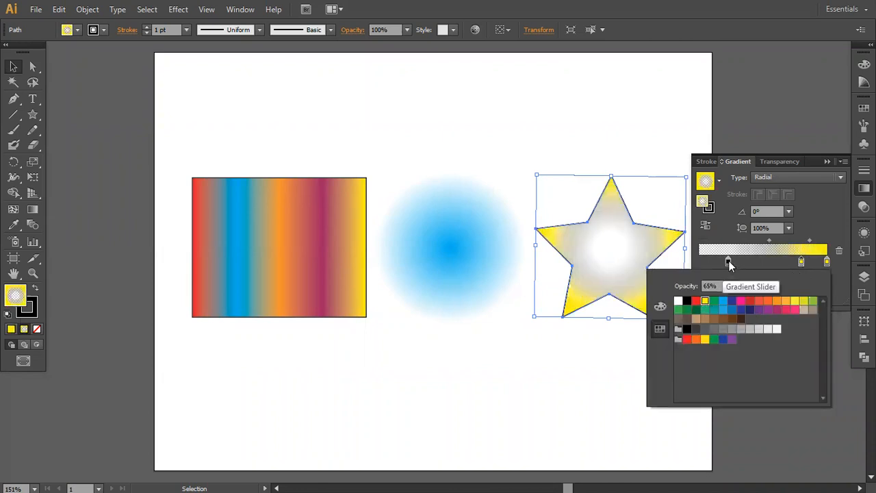
- Recolour the first, fully transparent stop of the star's gradient yellow, and reselect the star after viewing it deselected
left_click(729, 261)
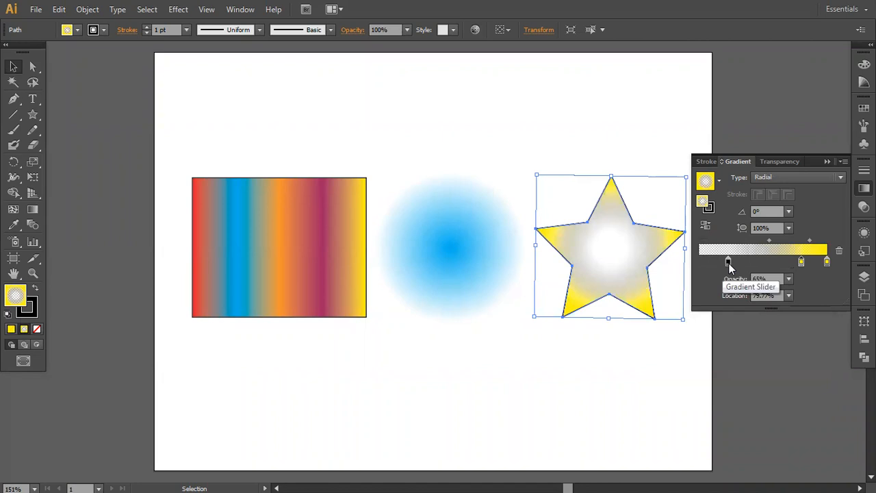
left_click(729, 262)
double_click(728, 262)
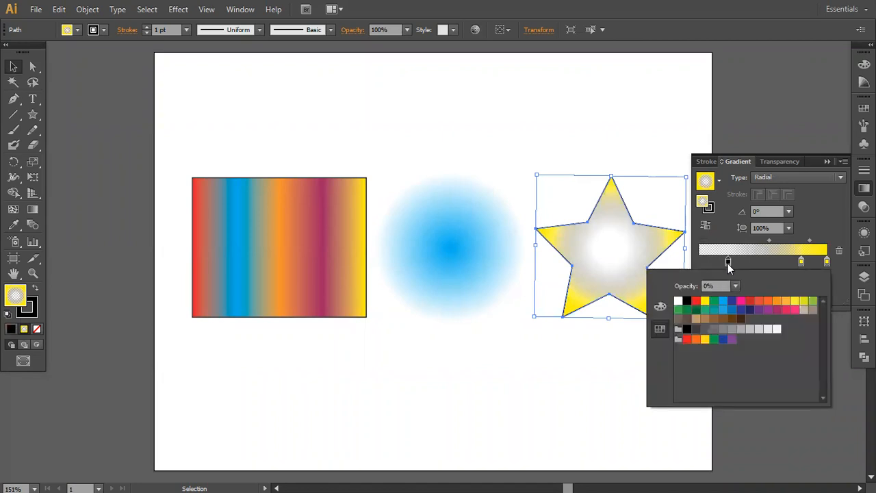
left_click(705, 301)
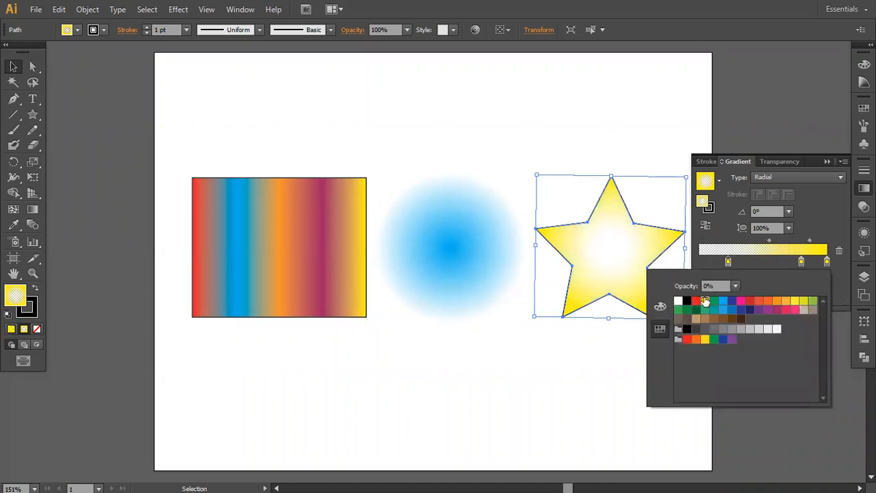
left_click(745, 265)
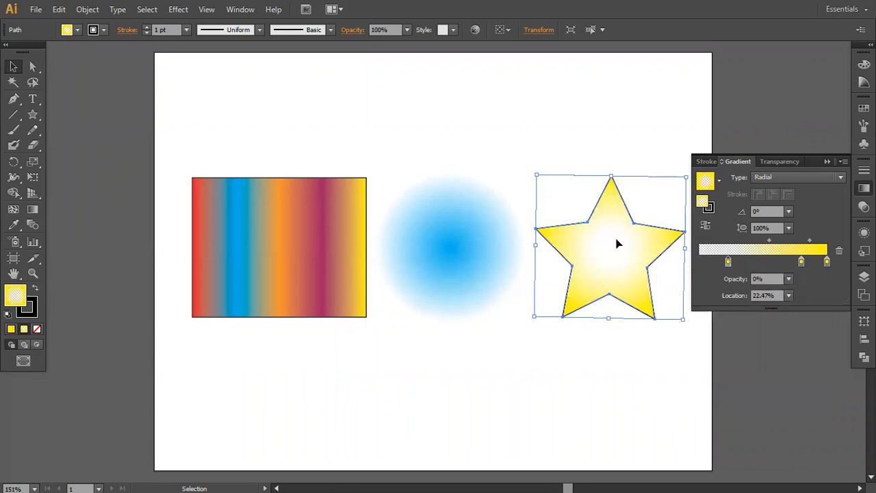
left_click(658, 141)
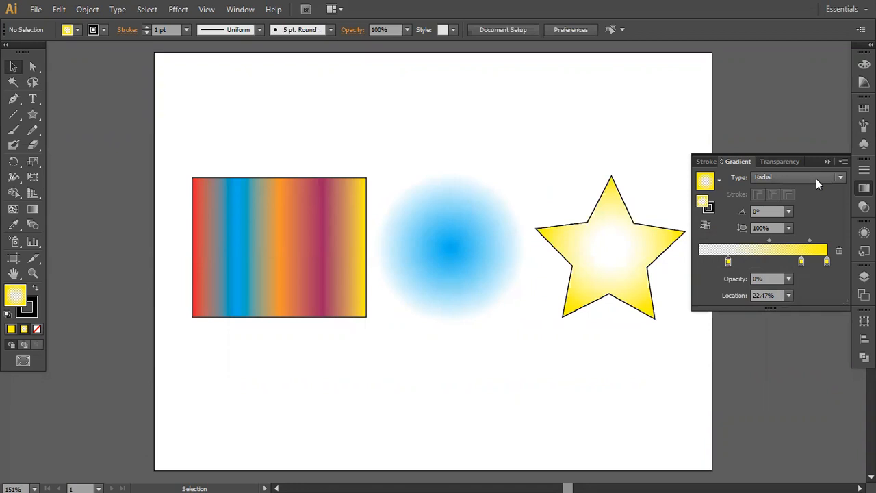
left_click(613, 232)
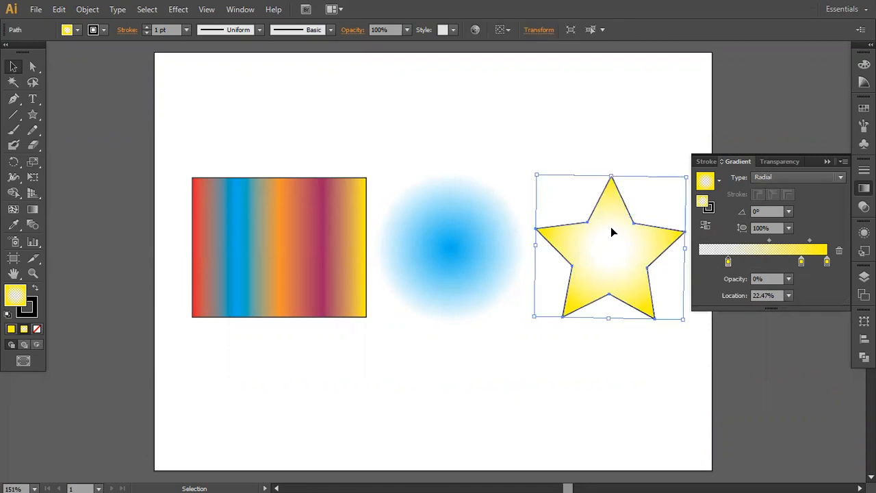